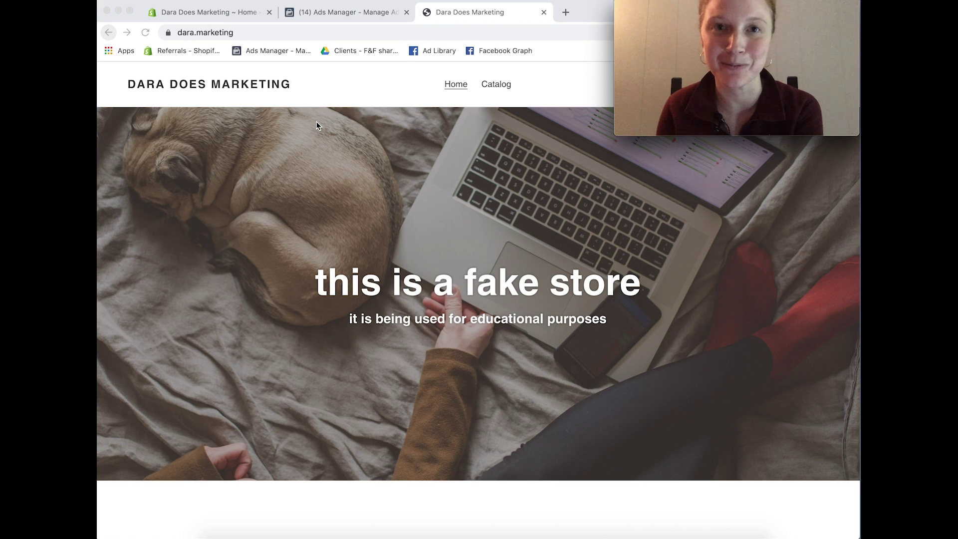
# - Add one Soho Sweatershirt in Black, size XXL, to the cart from the Featured Collection
pyautogui.scroll(-1, 316, 126)
pyautogui.scroll(1, 316, 126)
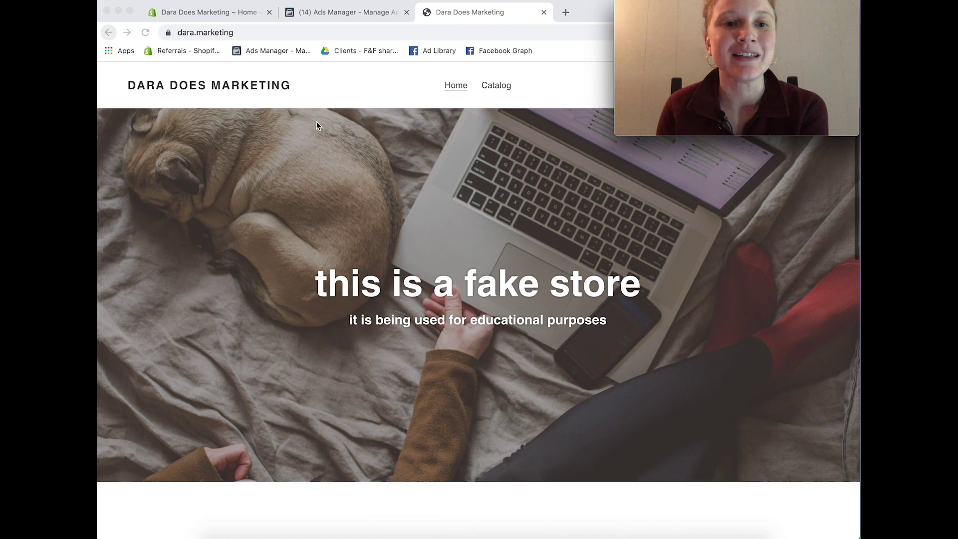
pyautogui.scroll(-4, 316, 125)
pyautogui.scroll(-1, 316, 125)
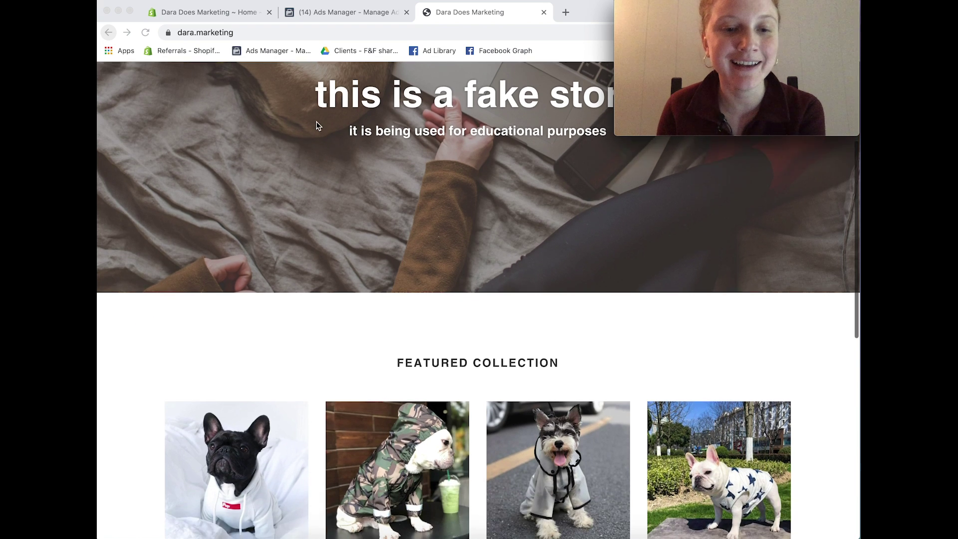
pyautogui.scroll(-5, 317, 125)
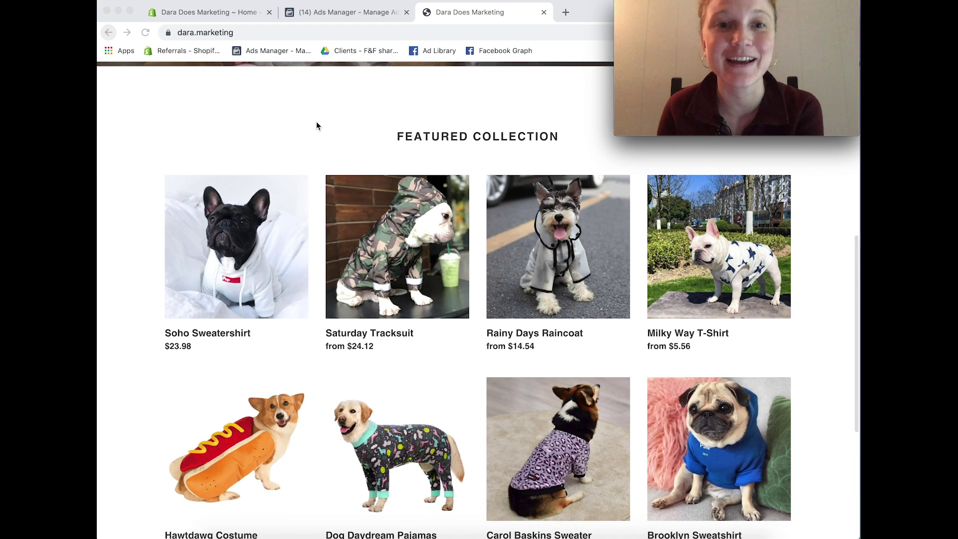
pyautogui.scroll(-2, 316, 126)
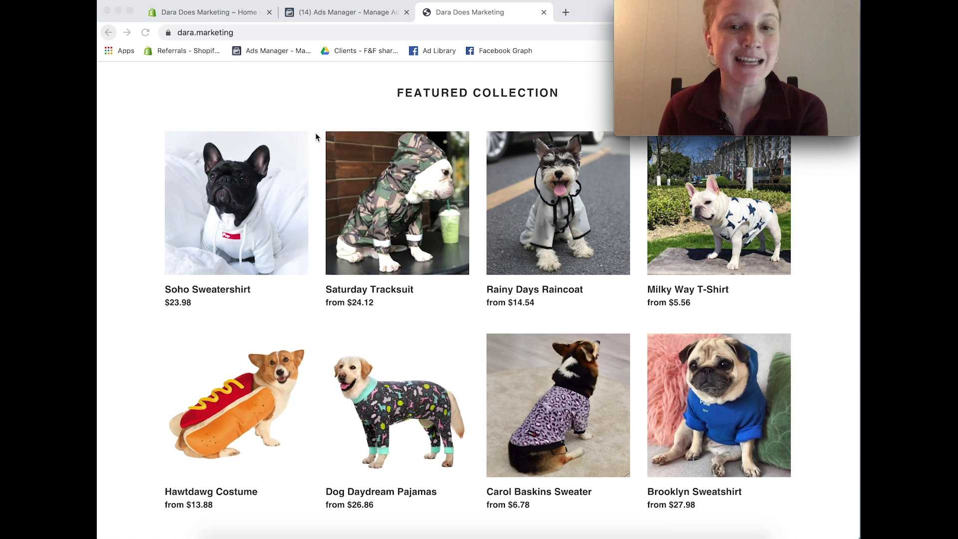
pyautogui.click(227, 255)
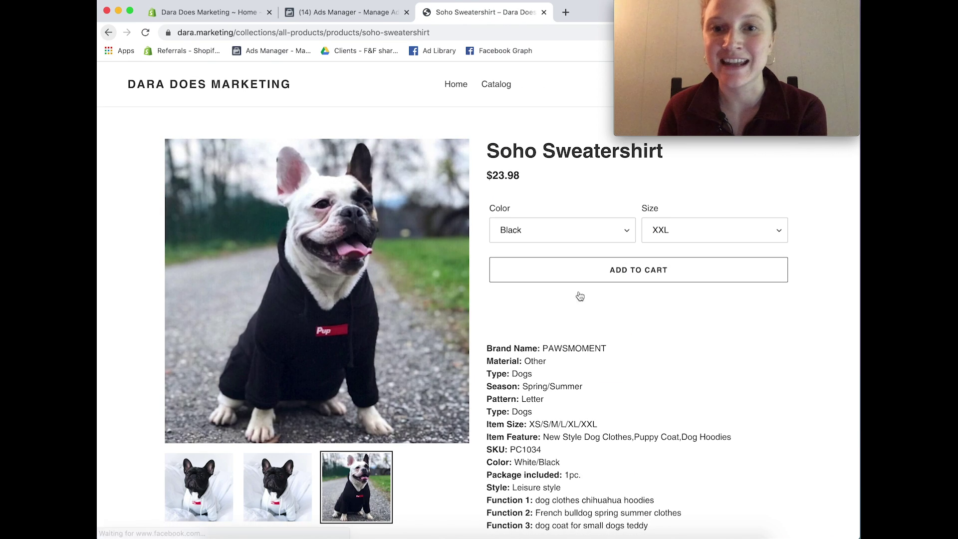
pyautogui.click(619, 274)
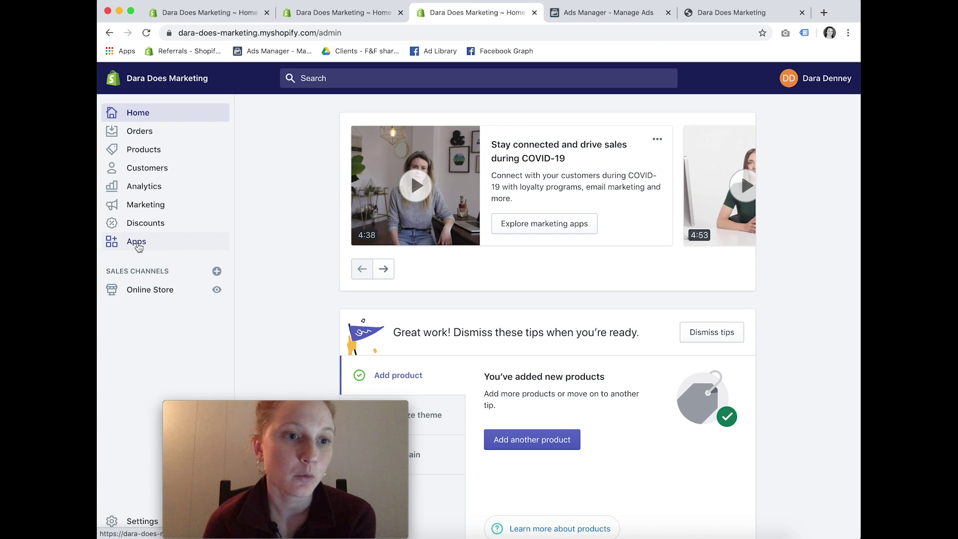
# - Check the installed apps list, showing only Oberlo, and open the Shopify App Store in a new tab
pyautogui.click(137, 246)
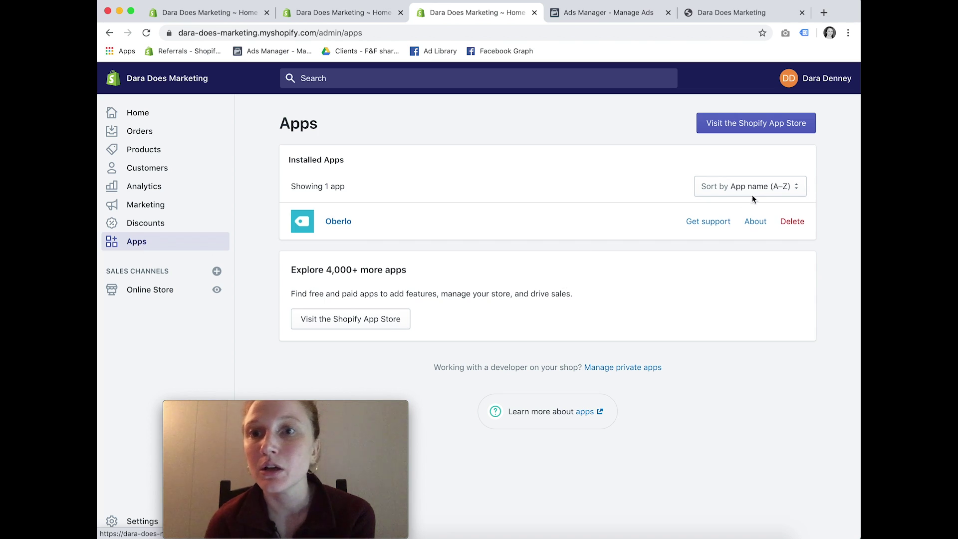
pyautogui.click(751, 127)
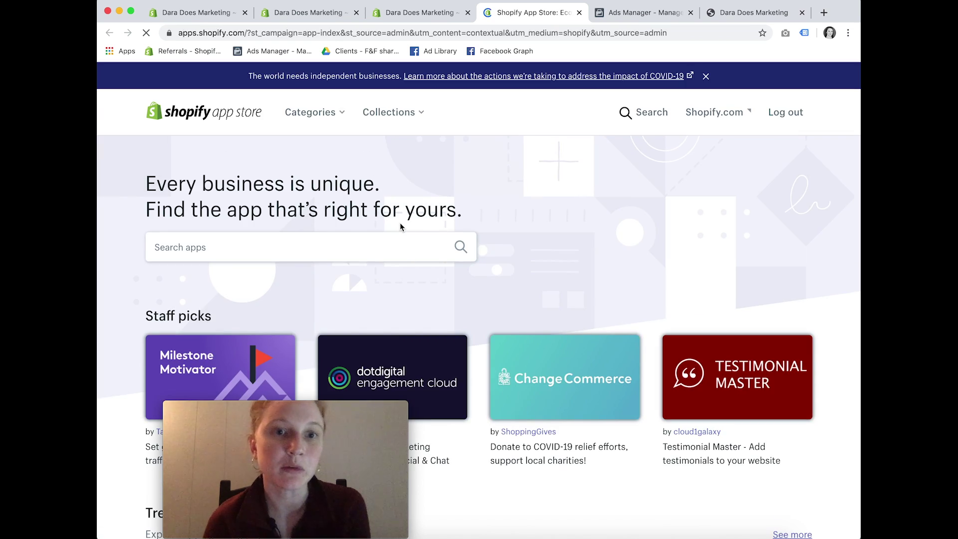
# - Search the App Store for 'flexify' and add Flexify: Facebook Product Feed to the store
pyautogui.click(383, 246)
pyautogui.write('flexify')
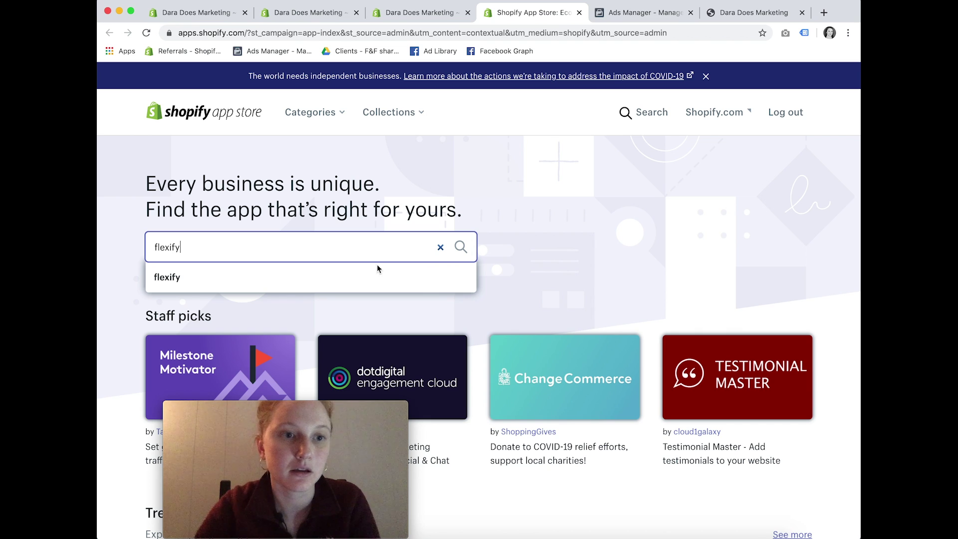
pyautogui.click(359, 281)
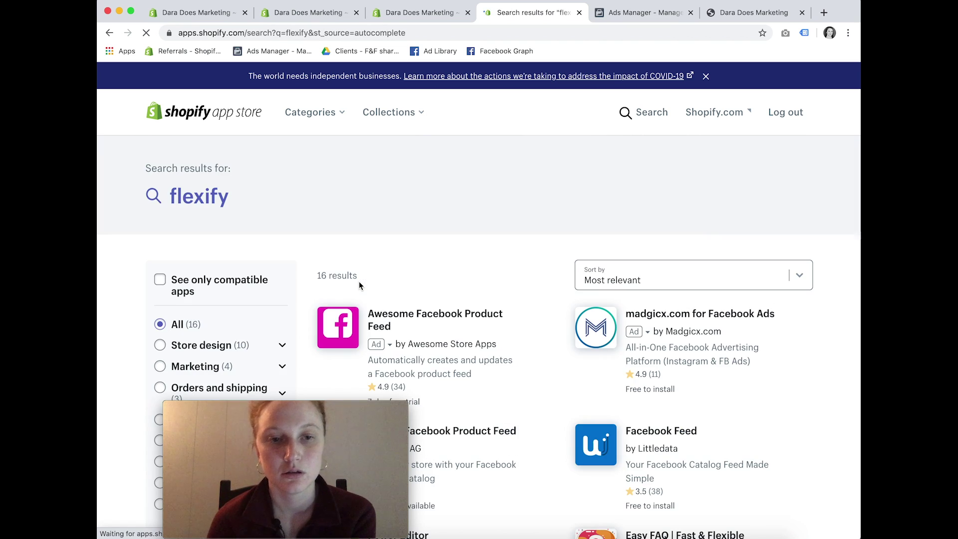
pyautogui.scroll(-5, 360, 282)
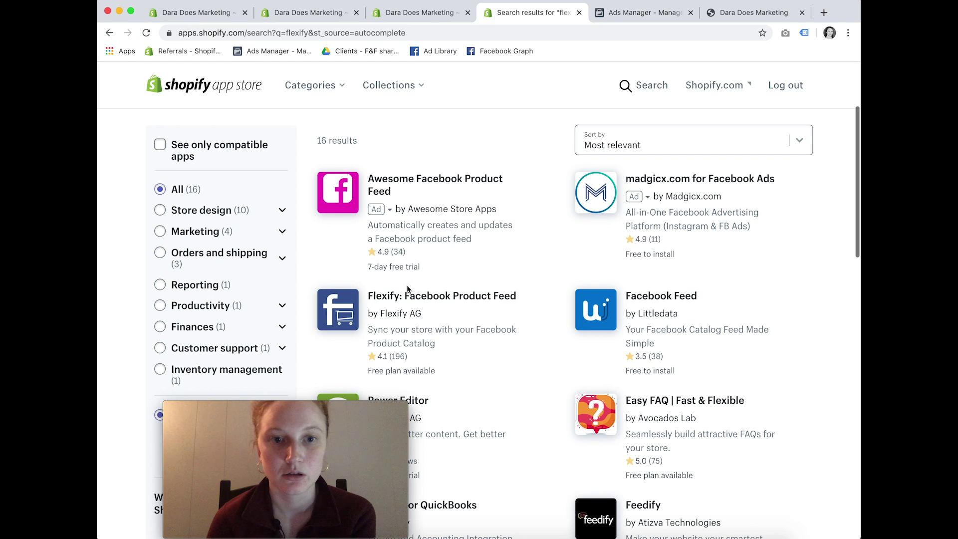
pyautogui.click(434, 297)
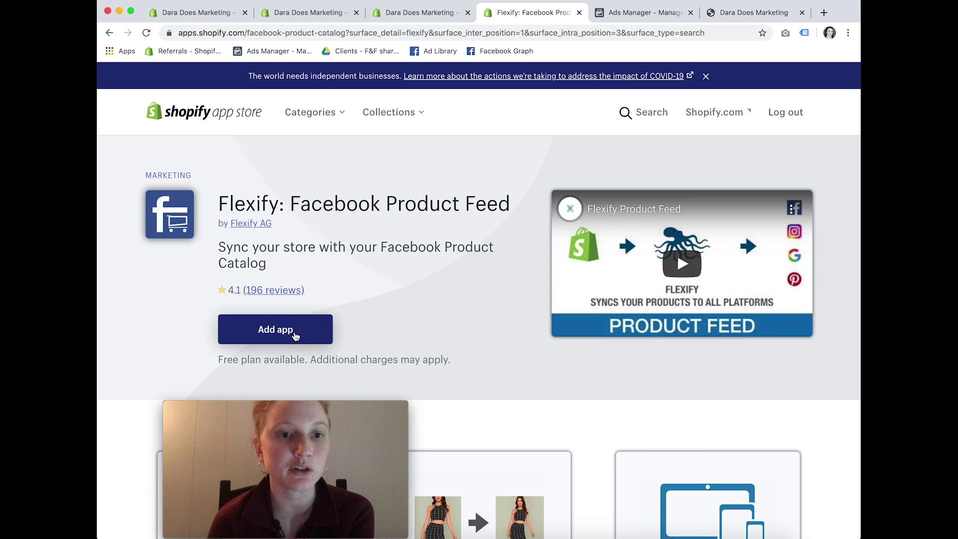
pyautogui.click(295, 336)
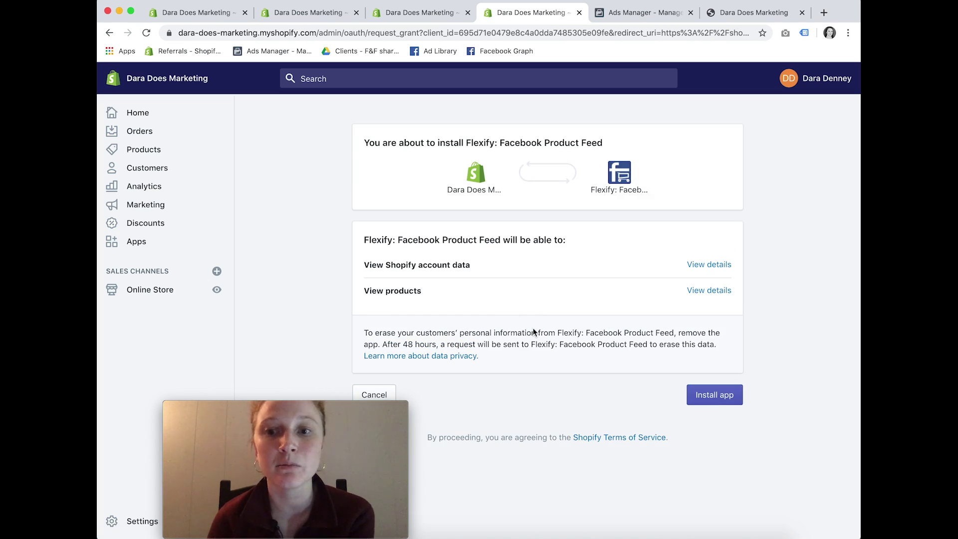
# - Install Flexify: Facebook Product Feed and open it from the installed apps list
pyautogui.click(709, 396)
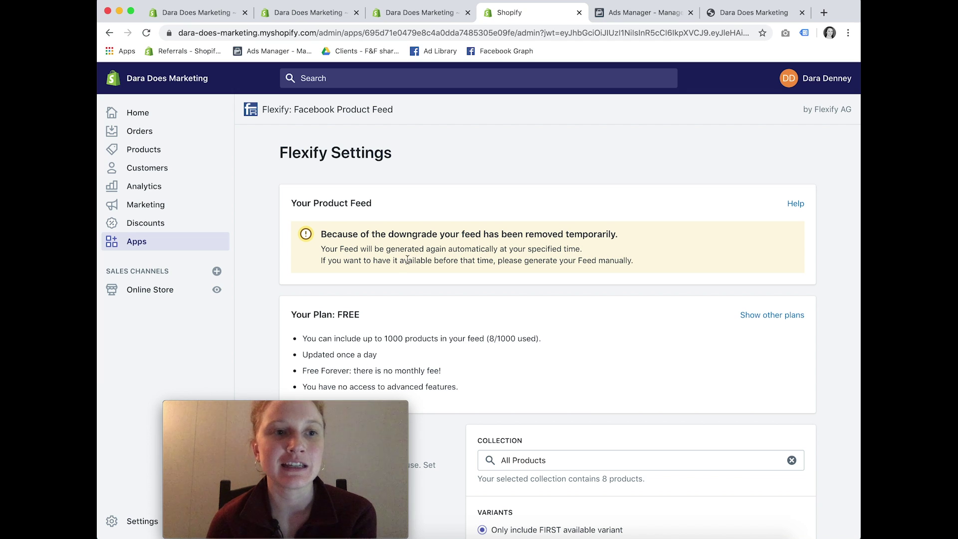
pyautogui.click(135, 242)
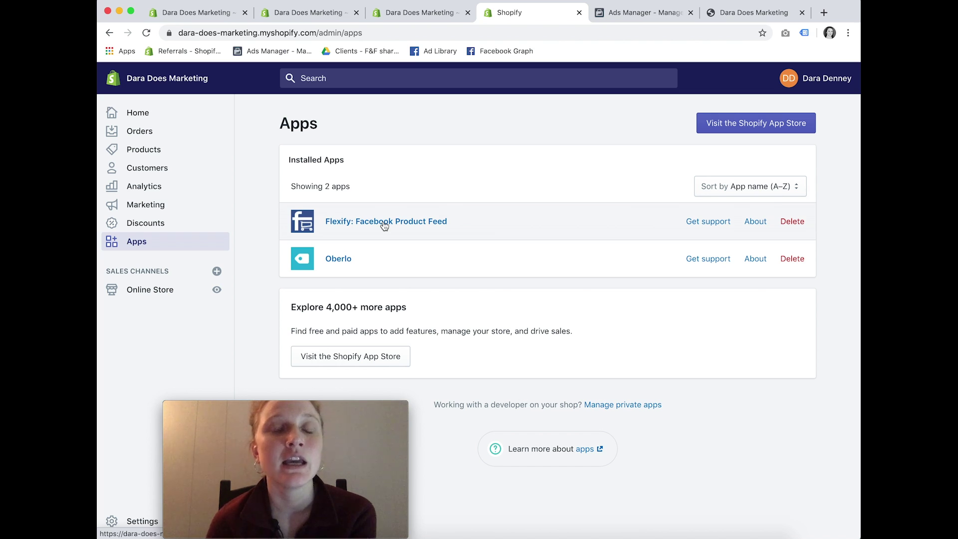
pyautogui.click(383, 223)
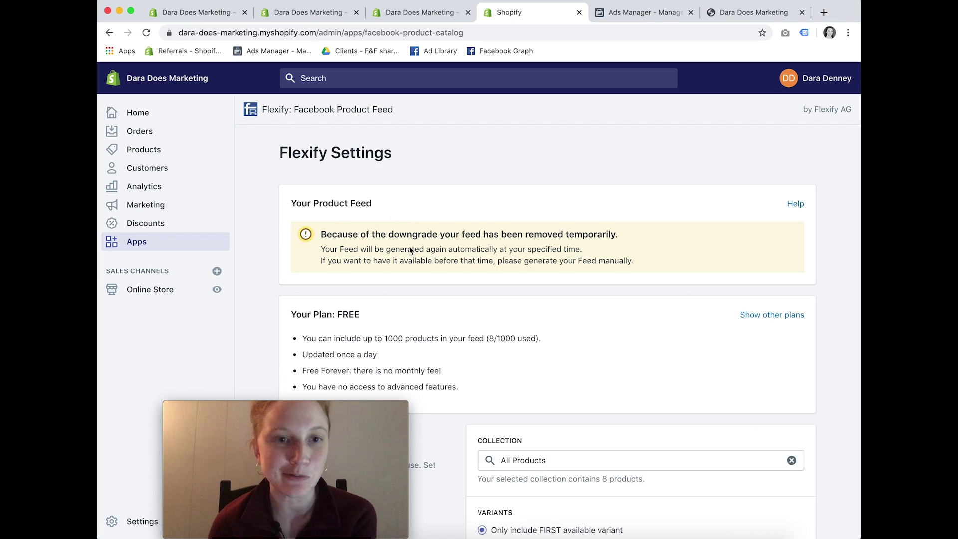
# - Set the Flexify feed's collection to All Products, which holds 8 products
pyautogui.scroll(-5, 382, 246)
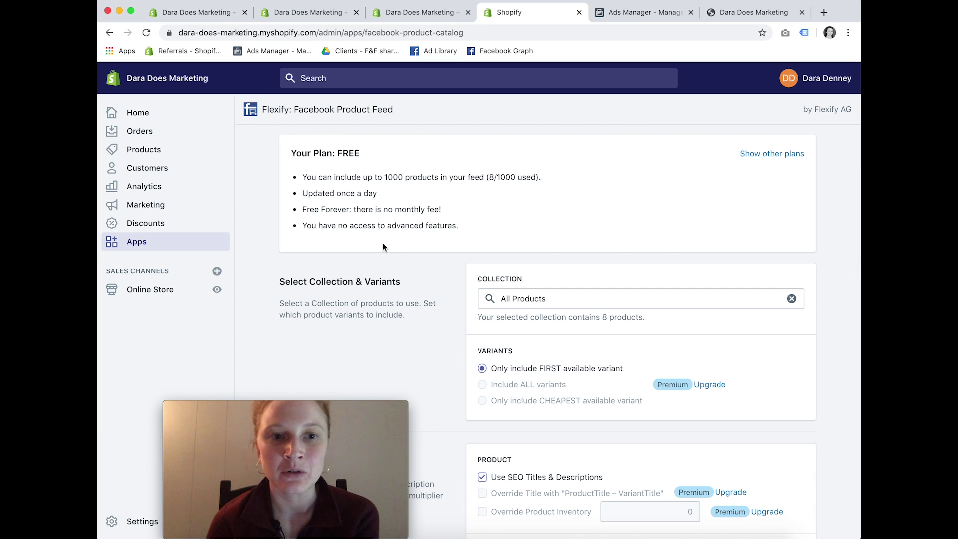
pyautogui.click(792, 292)
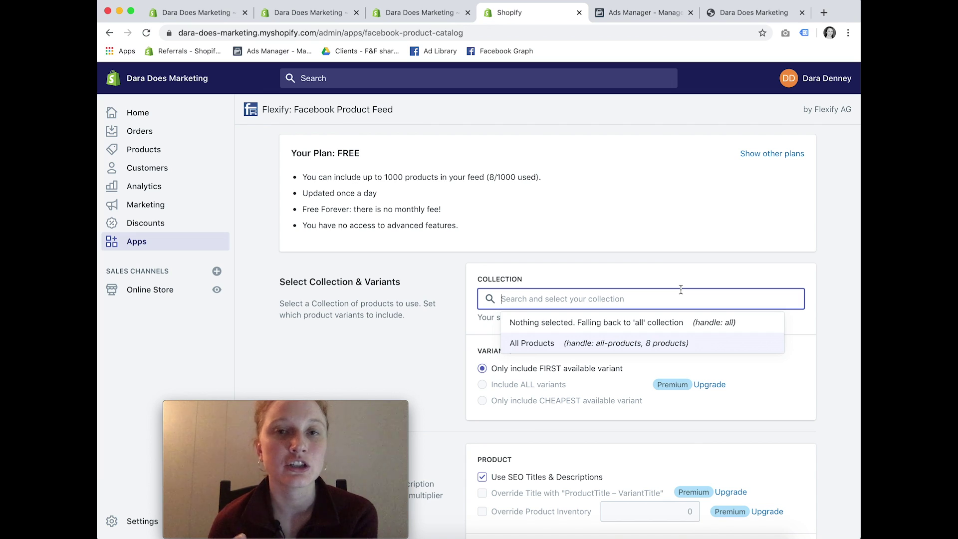
pyautogui.click(601, 344)
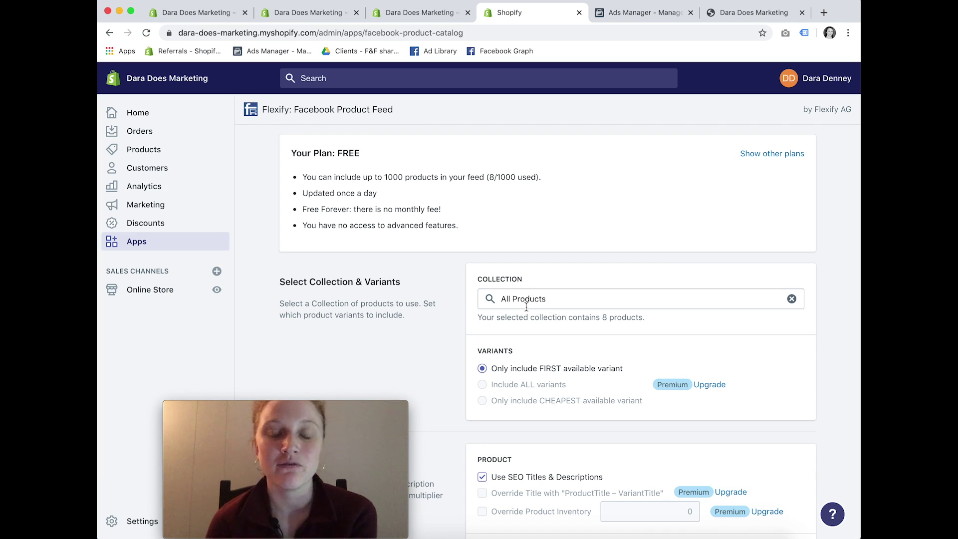
pyautogui.scroll(-3, 507, 338)
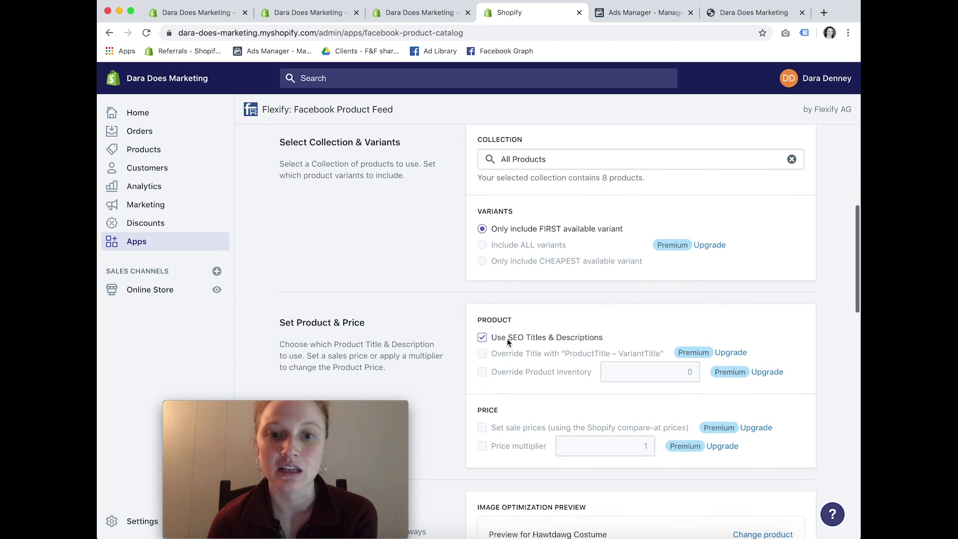
pyautogui.click(482, 338)
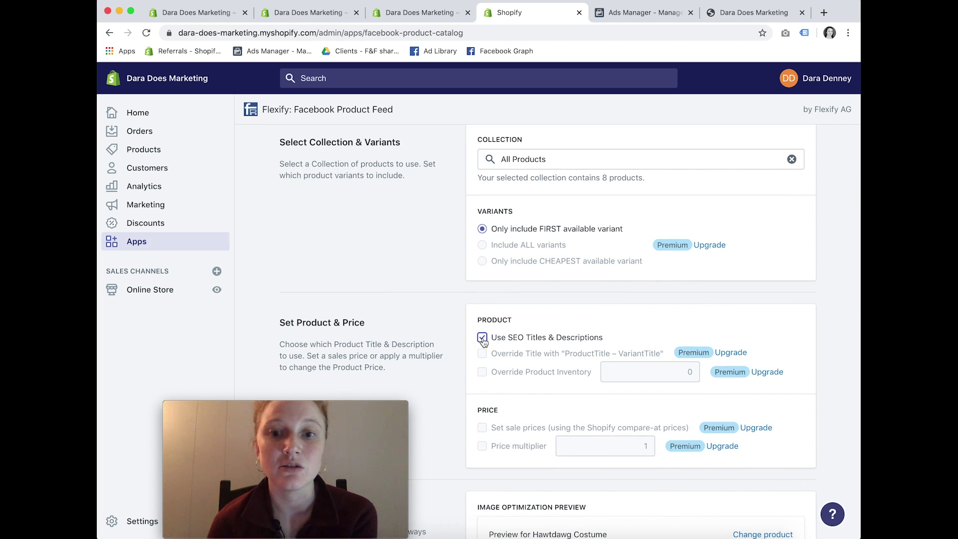
pyautogui.scroll(-1, 558, 312)
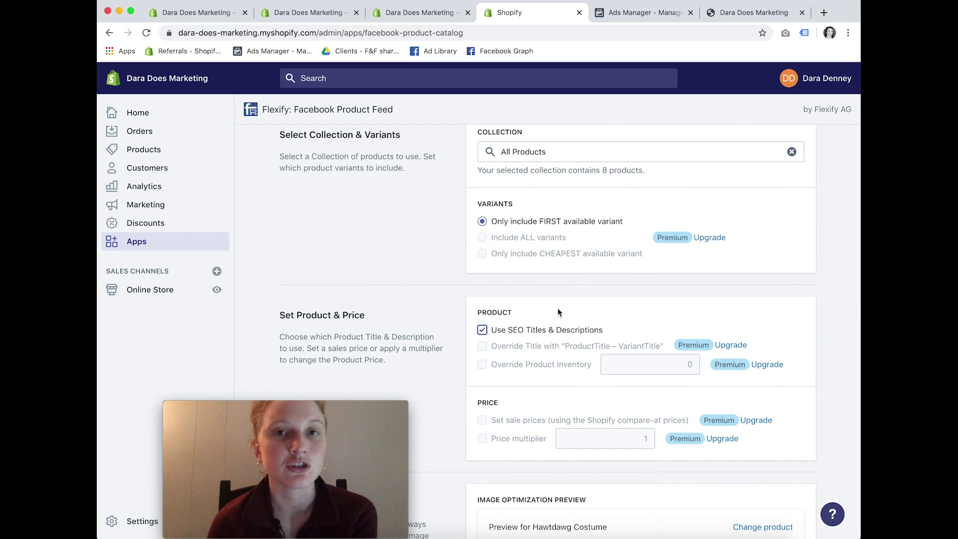
pyautogui.scroll(-5, 558, 312)
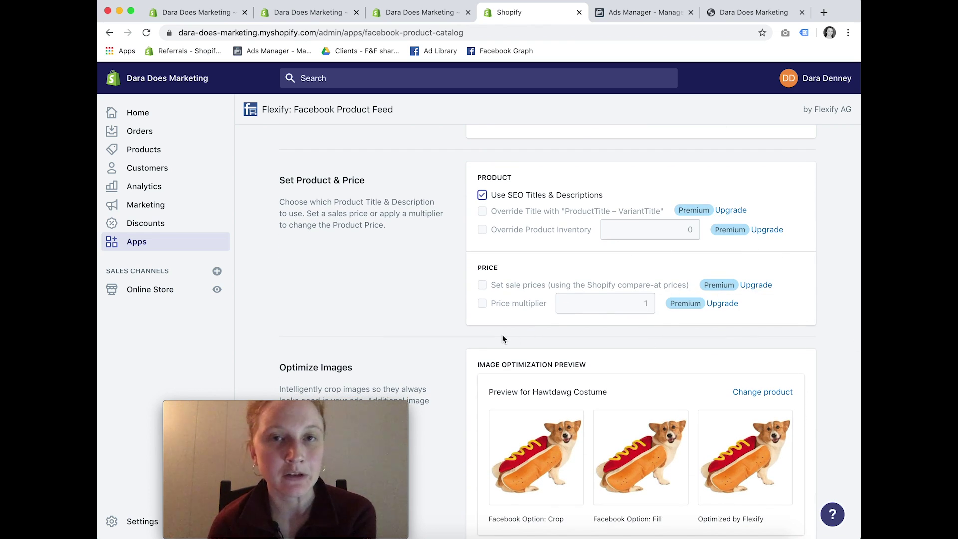
pyautogui.scroll(-2, 503, 336)
pyautogui.scroll(-3, 502, 334)
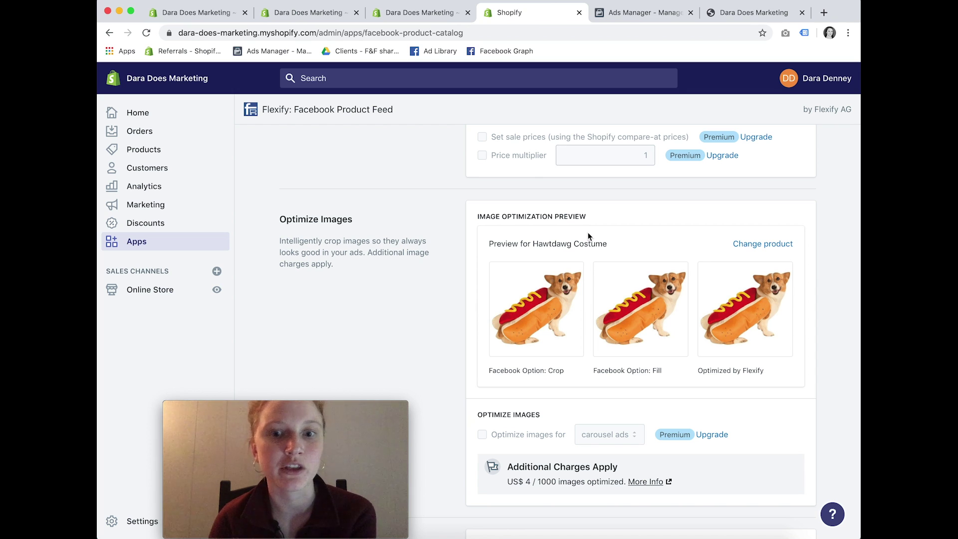
pyautogui.scroll(-3, 589, 236)
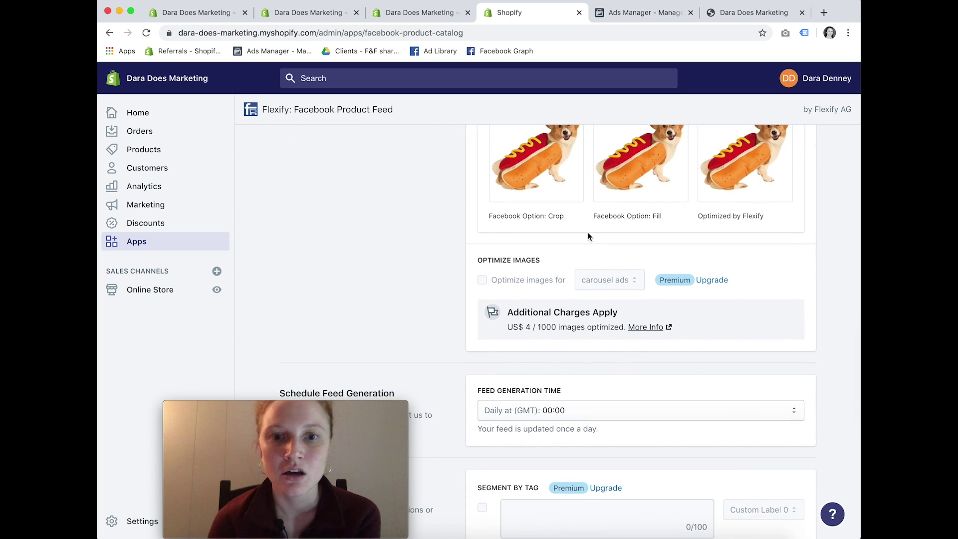
pyautogui.scroll(-3, 588, 236)
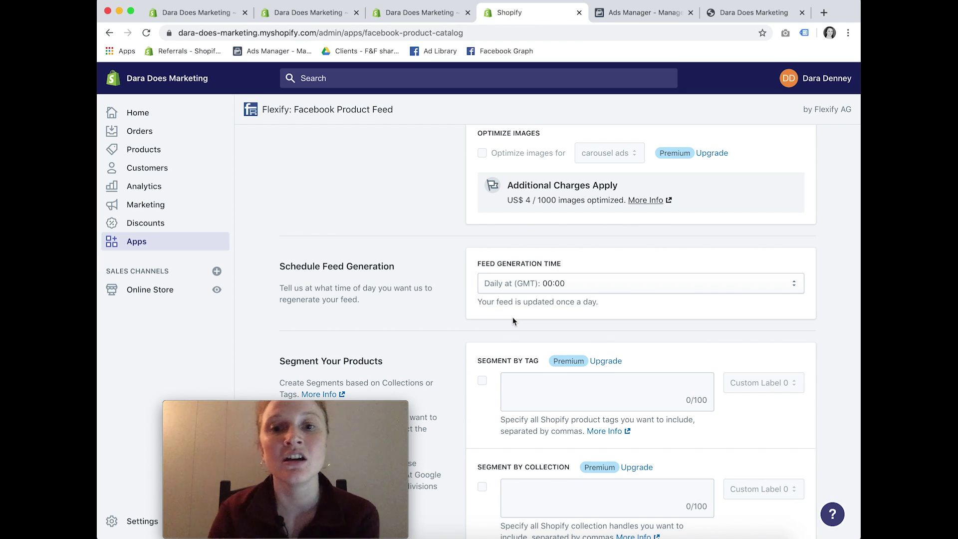
# - Set the feed to regenerate daily at 04:00, then save settings and generate the feed
pyautogui.click(510, 283)
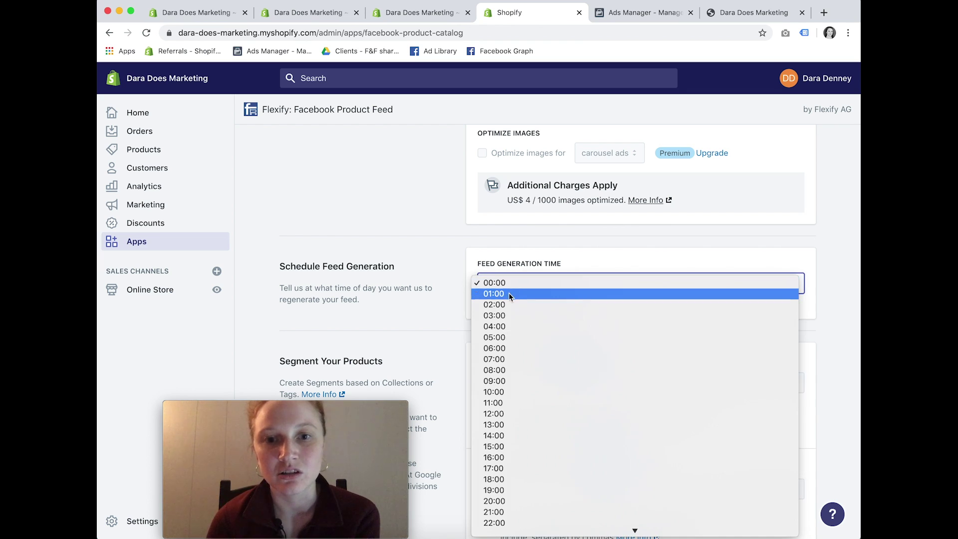
pyautogui.click(503, 326)
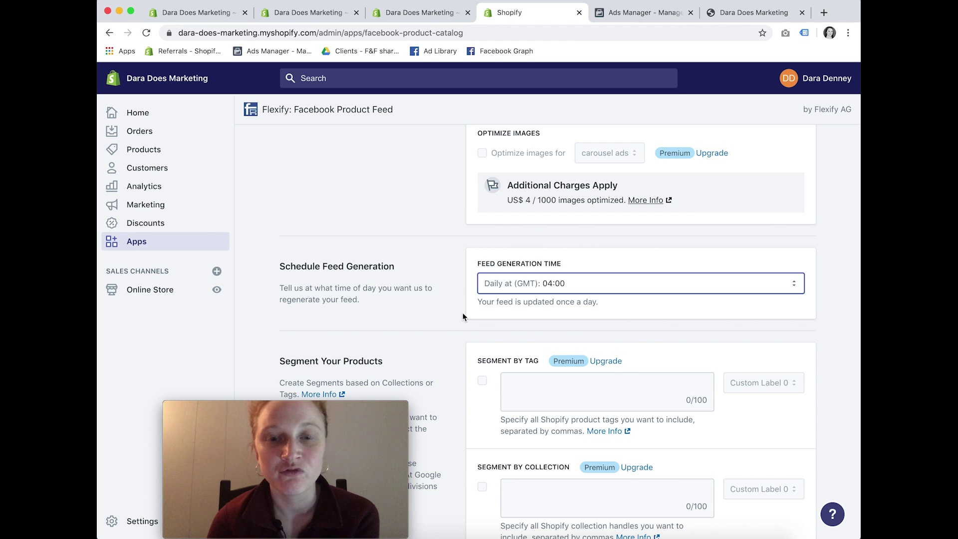
pyautogui.scroll(-5, 463, 316)
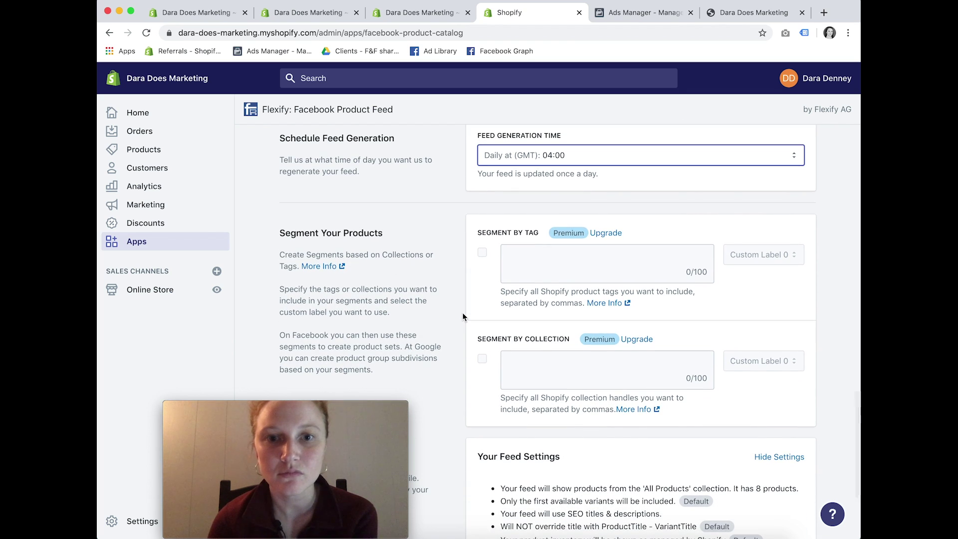
pyautogui.scroll(-5, 463, 317)
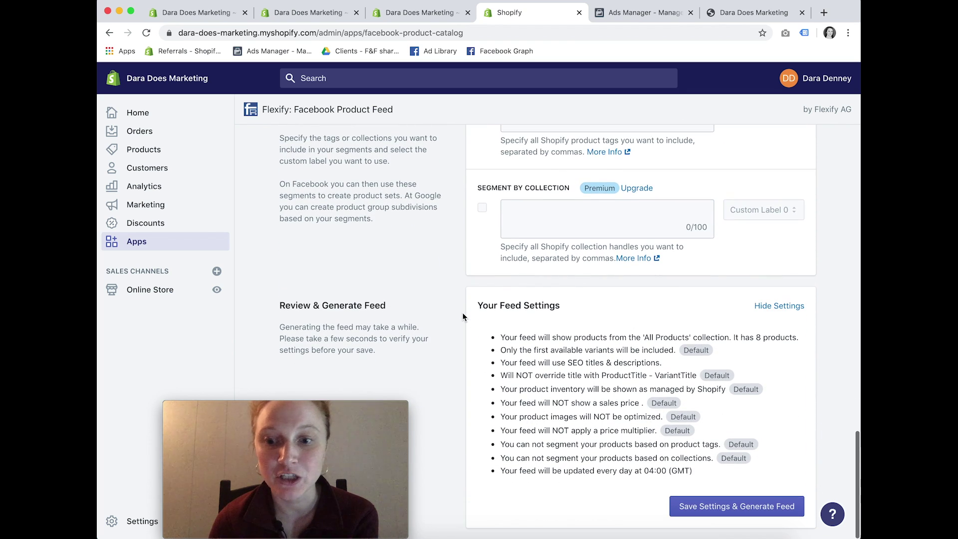
pyautogui.click(734, 513)
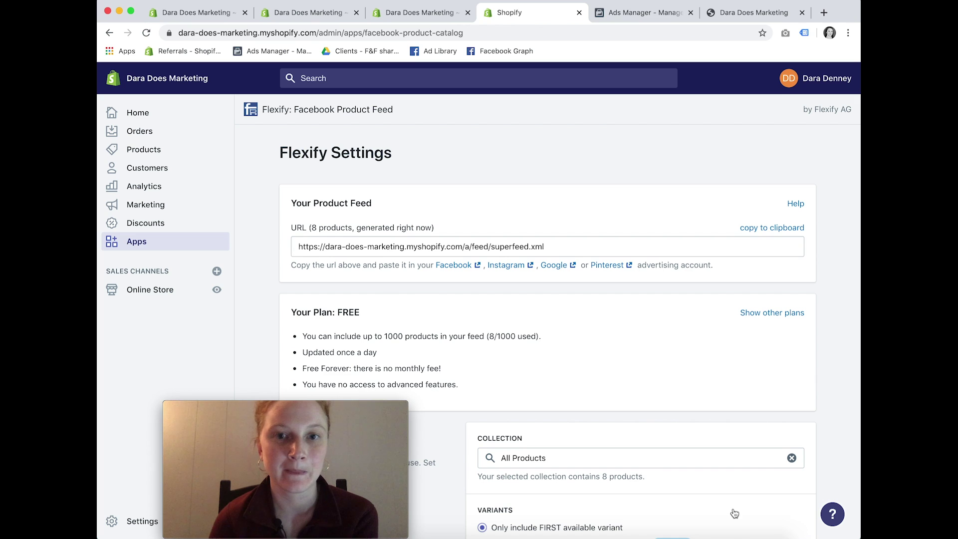
# - Select and copy the generated Flexify feed URL
pyautogui.doubleClick(557, 248)
pyautogui.tripleClick(557, 248)
pyautogui.press('super+c')
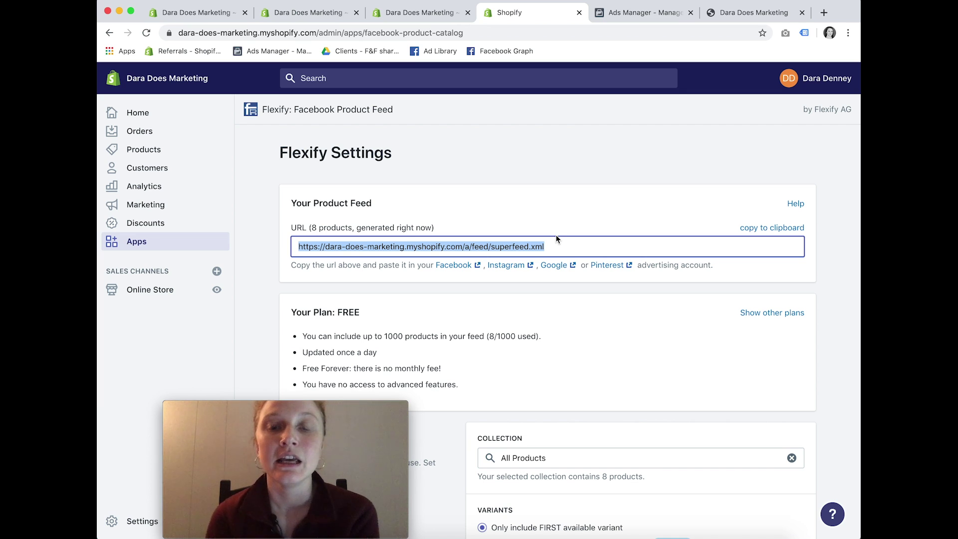
pyautogui.click(615, 21)
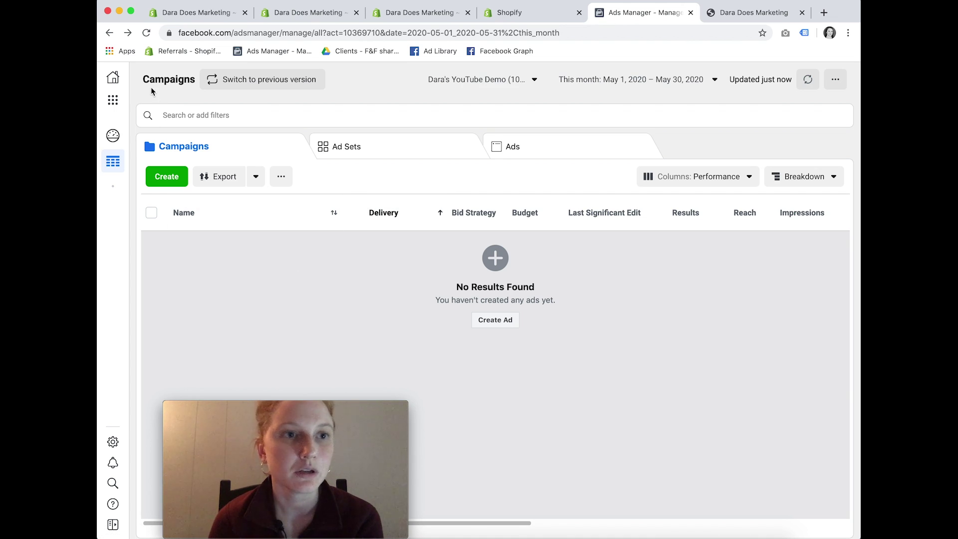
# - In Catalog Manager, add products to the catalog via bulk upload using a scheduled feed
pyautogui.click(113, 100)
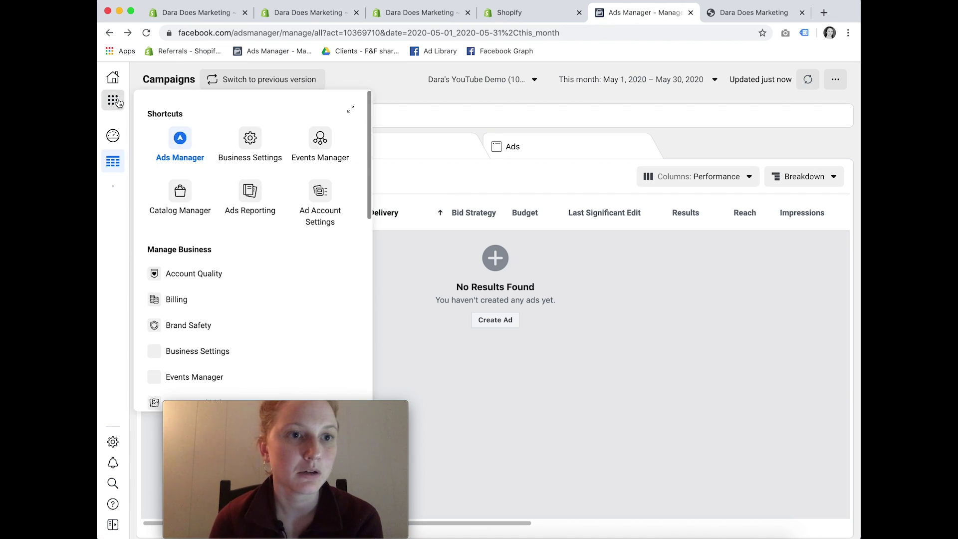
pyautogui.click(183, 210)
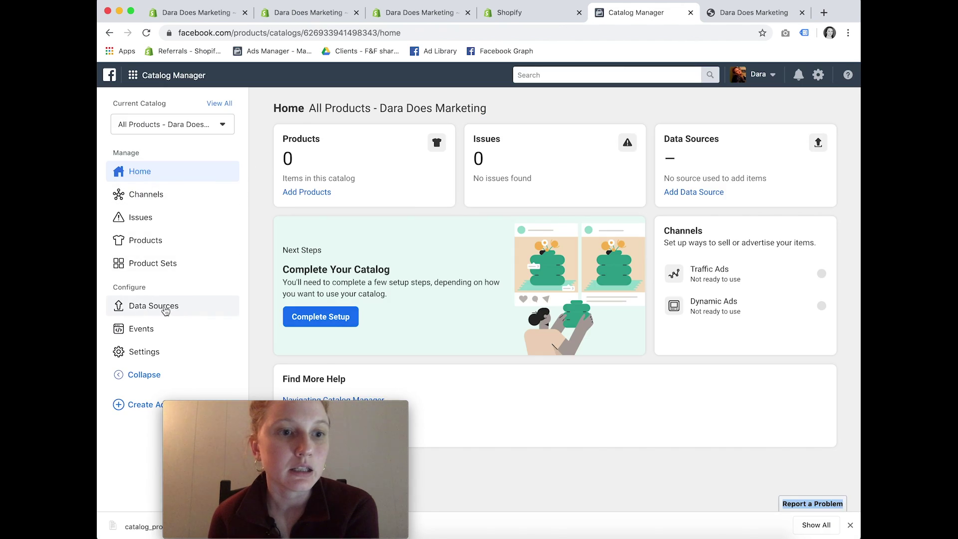
pyautogui.click(165, 310)
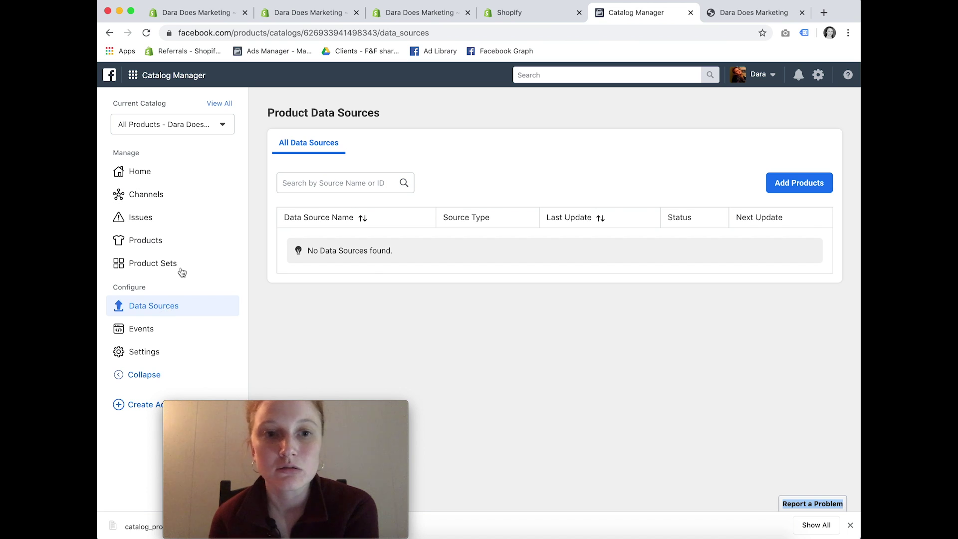
pyautogui.click(799, 183)
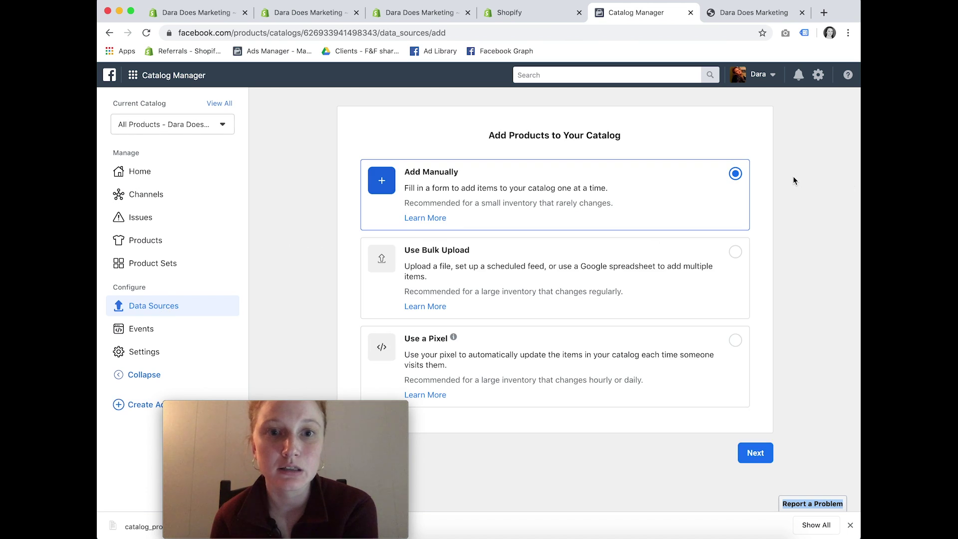
pyautogui.click(499, 262)
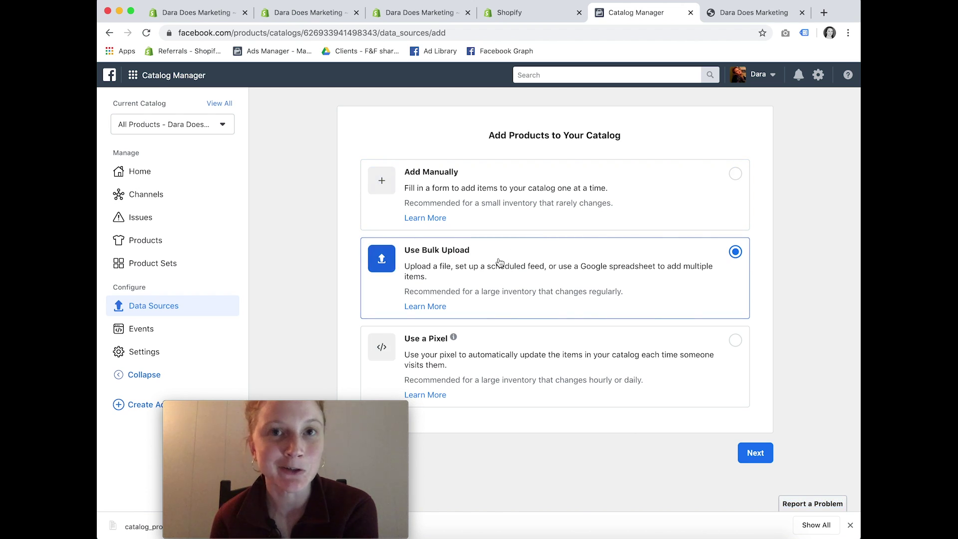
pyautogui.click(758, 454)
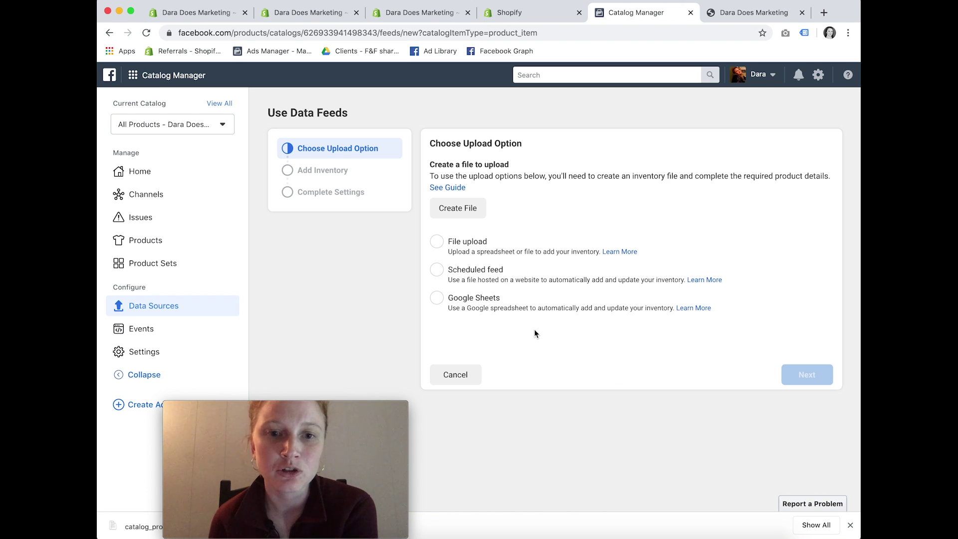
pyautogui.click(437, 270)
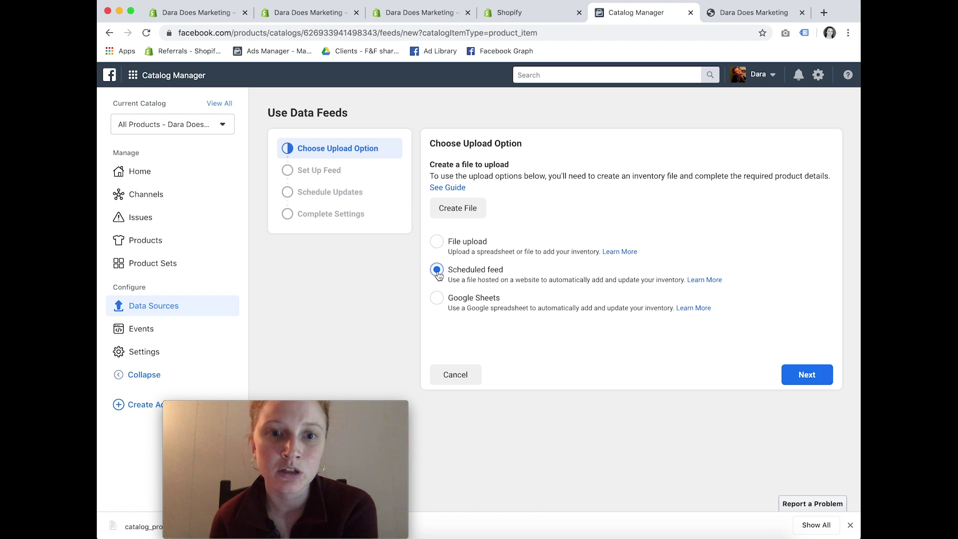
pyautogui.click(803, 375)
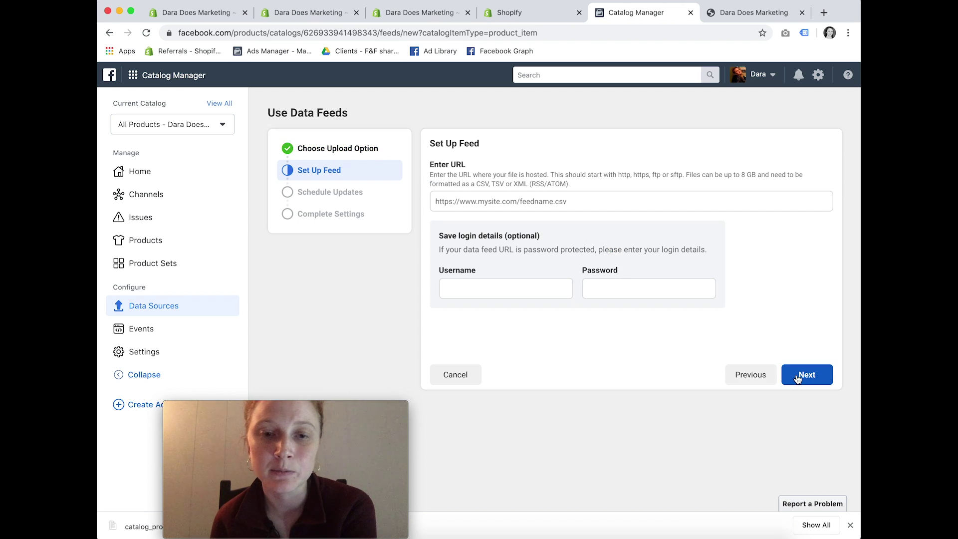
# - Paste the Flexify feed URL as the feed address, verify it, and continue
pyautogui.click(481, 202)
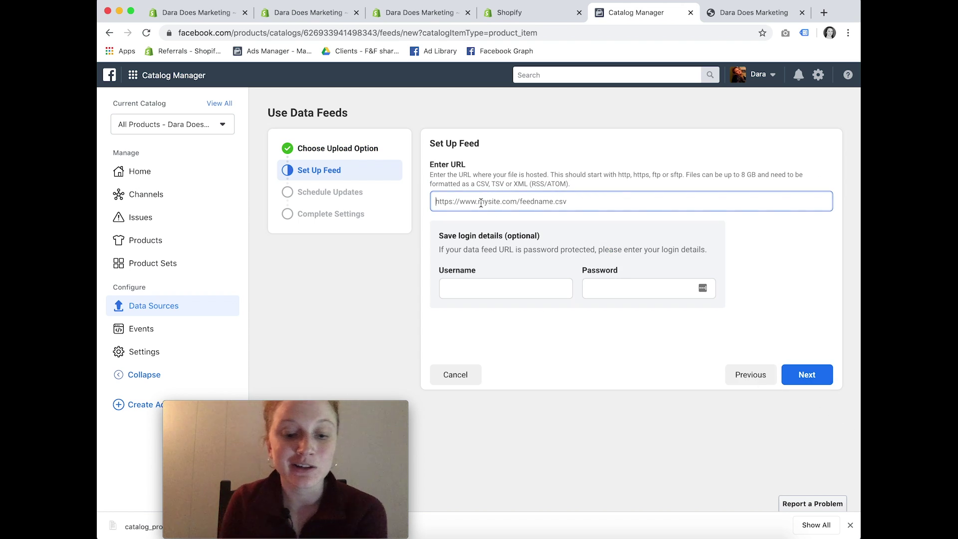
pyautogui.press('super+v')
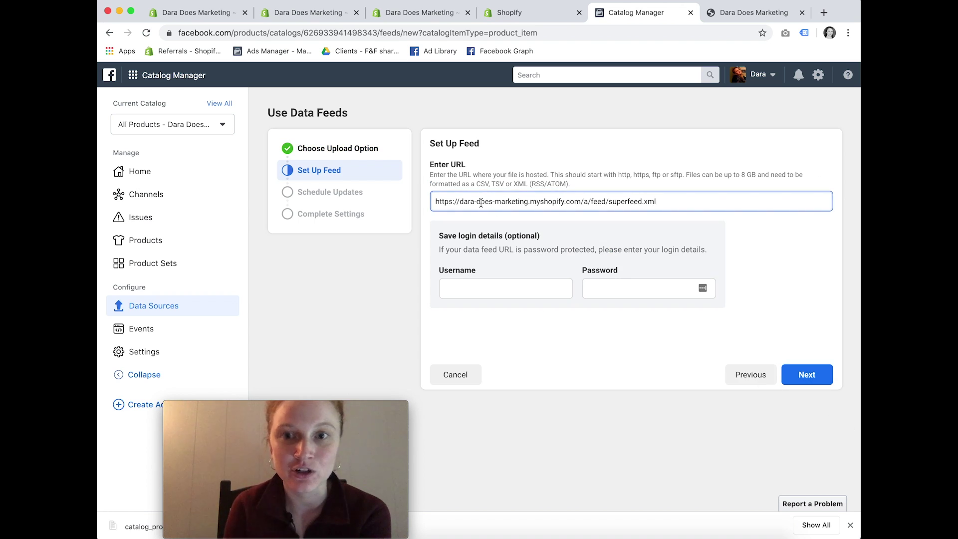
pyautogui.click(509, 13)
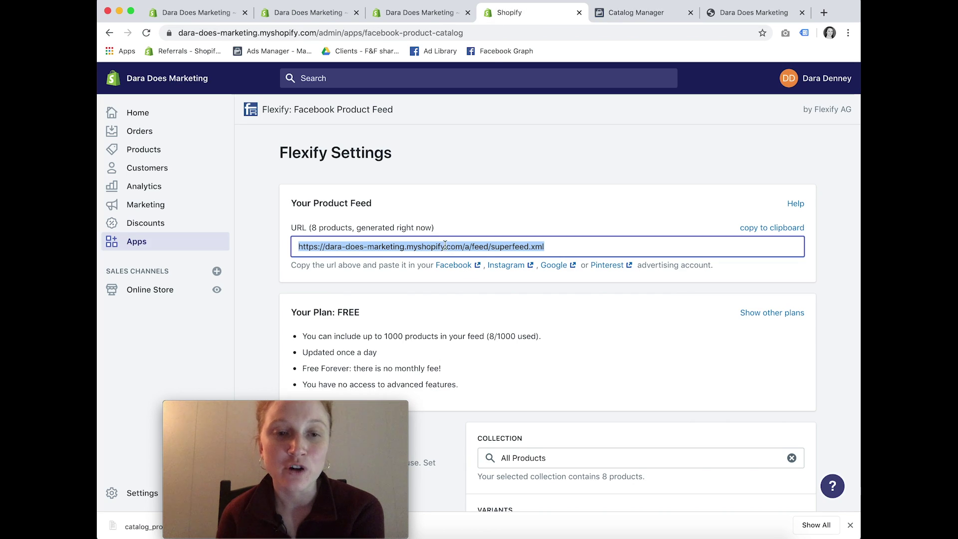
pyautogui.click(629, 12)
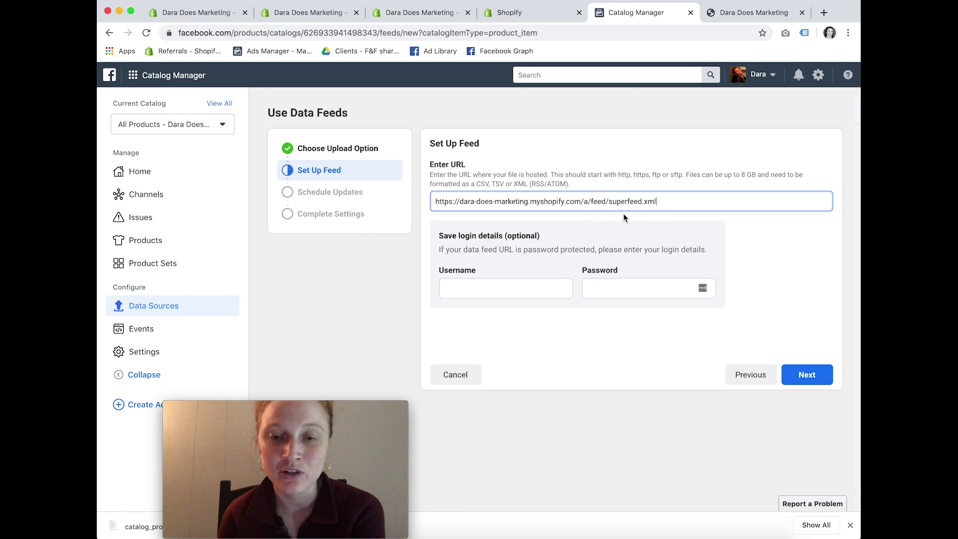
pyautogui.click(806, 374)
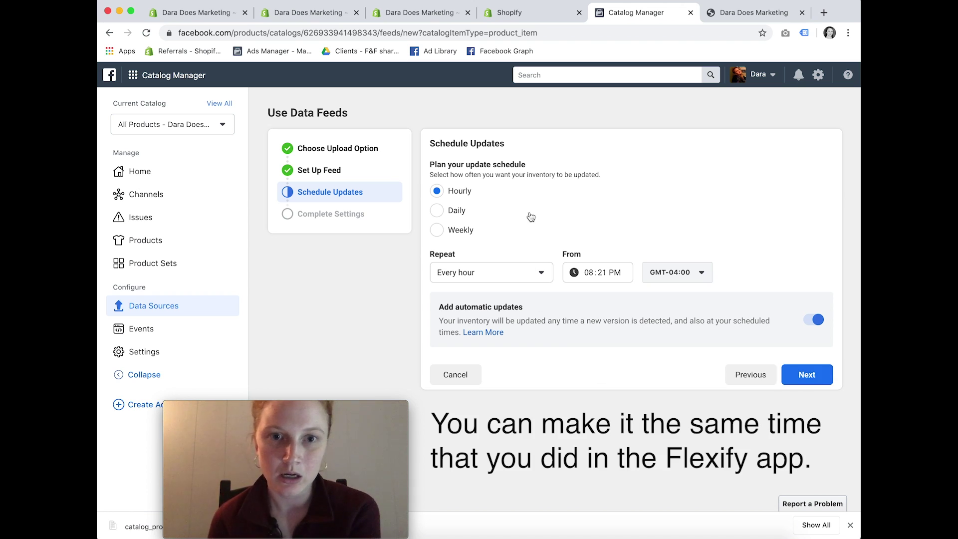
# - Schedule the feed to update daily at 11:59 PM in the GMT-06:00 time zone
pyautogui.click(440, 212)
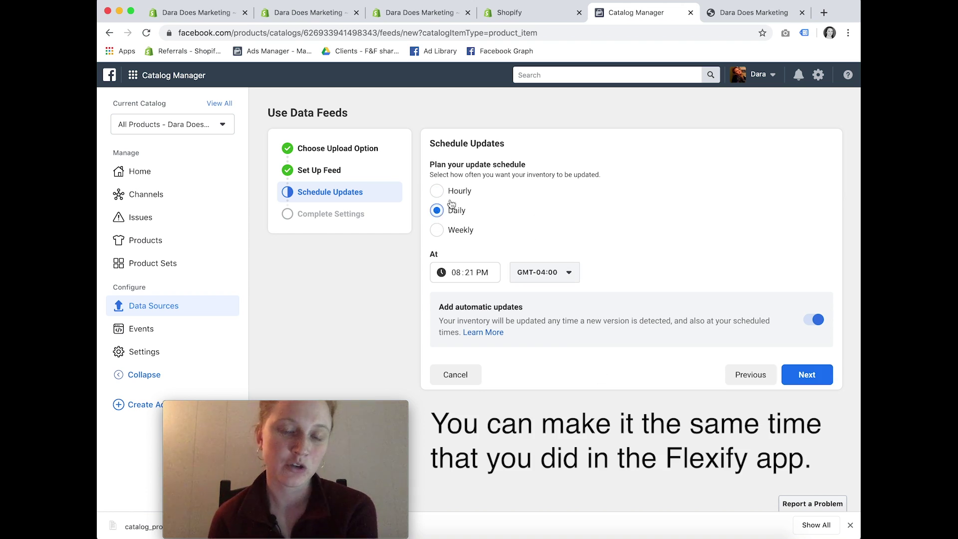
pyautogui.click(482, 272)
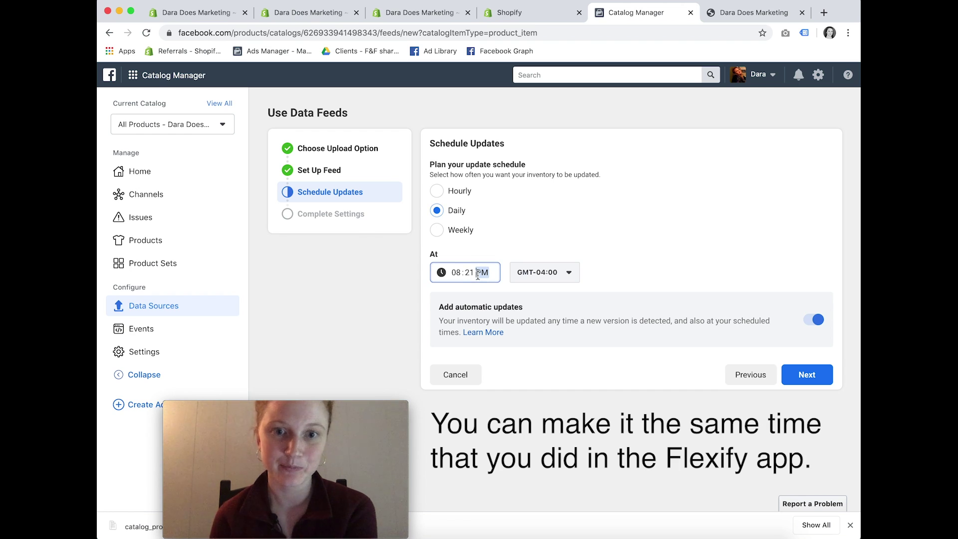
pyautogui.click(454, 272)
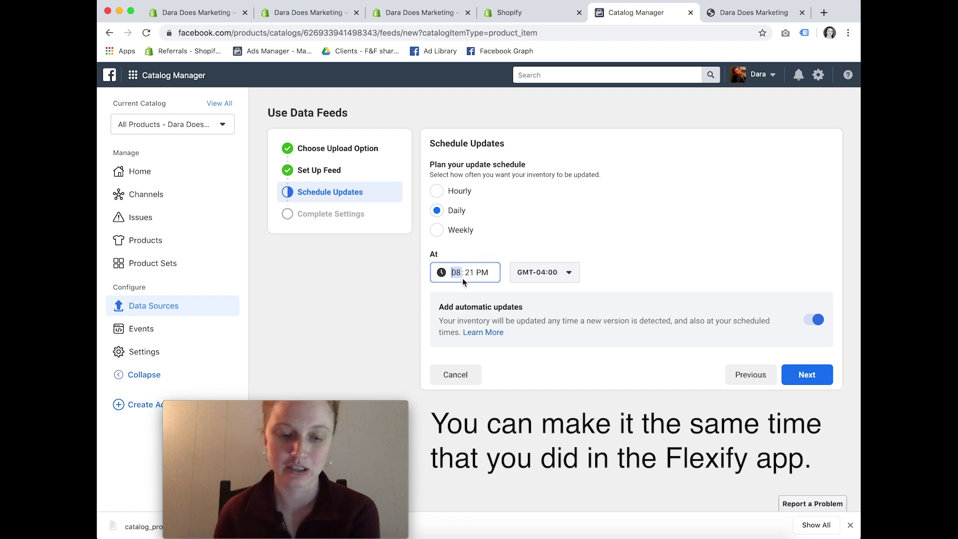
pyautogui.write('1159')
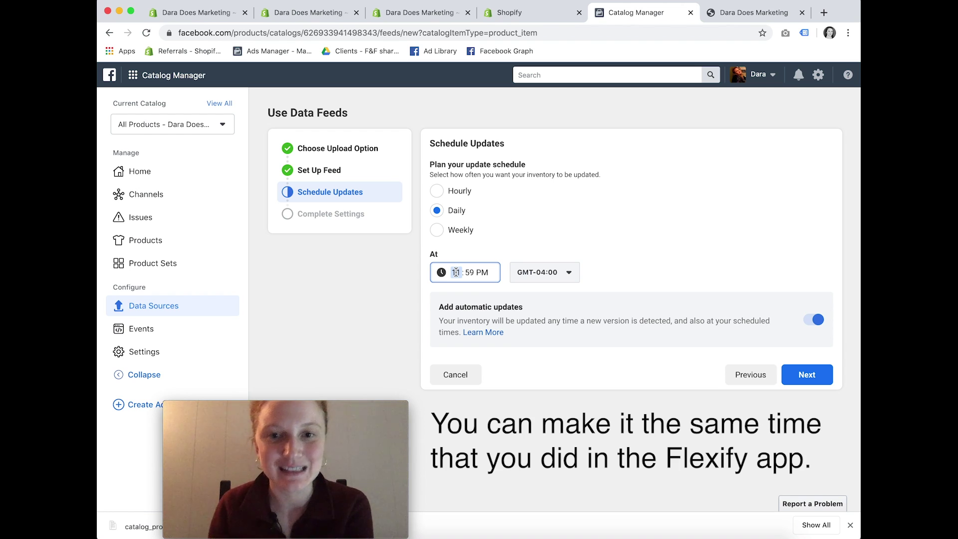
pyautogui.click(486, 269)
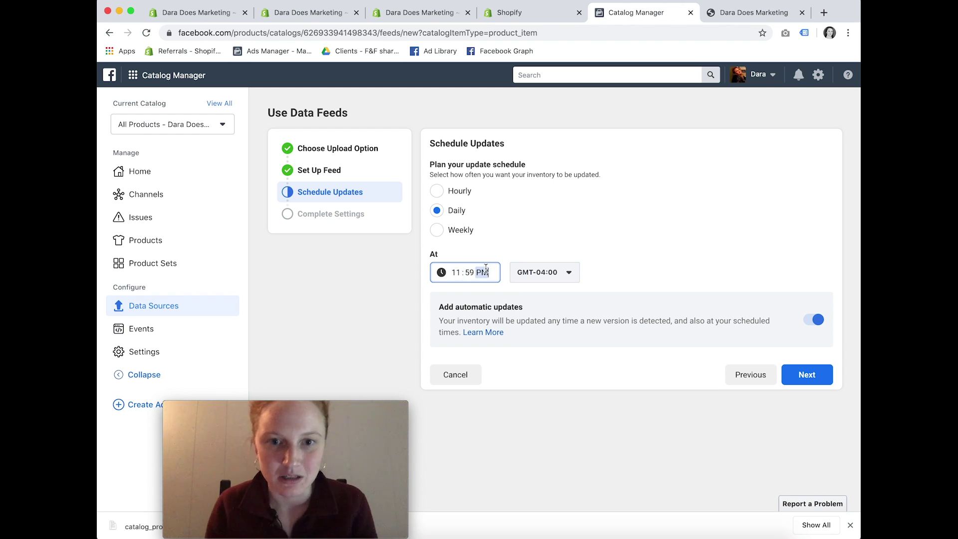
pyautogui.click(456, 272)
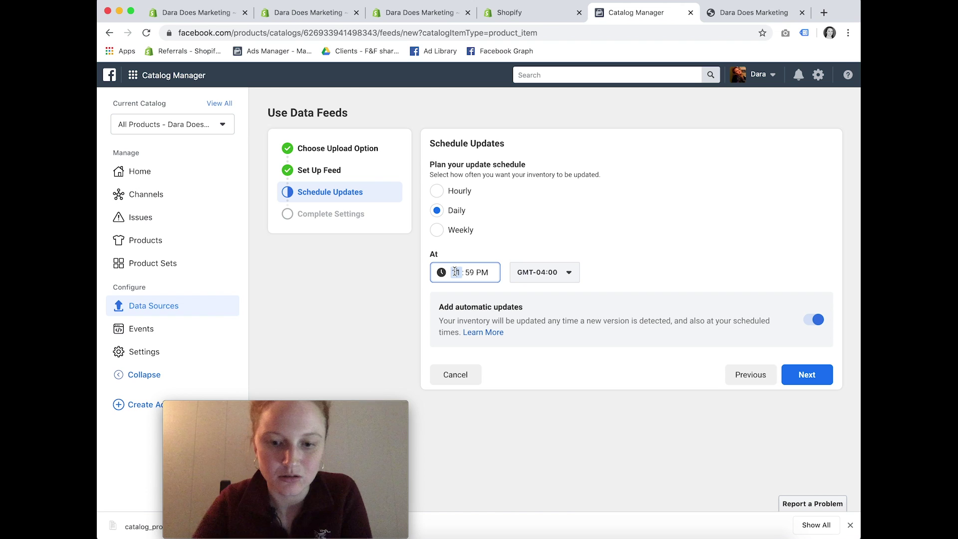
pyautogui.click(446, 274)
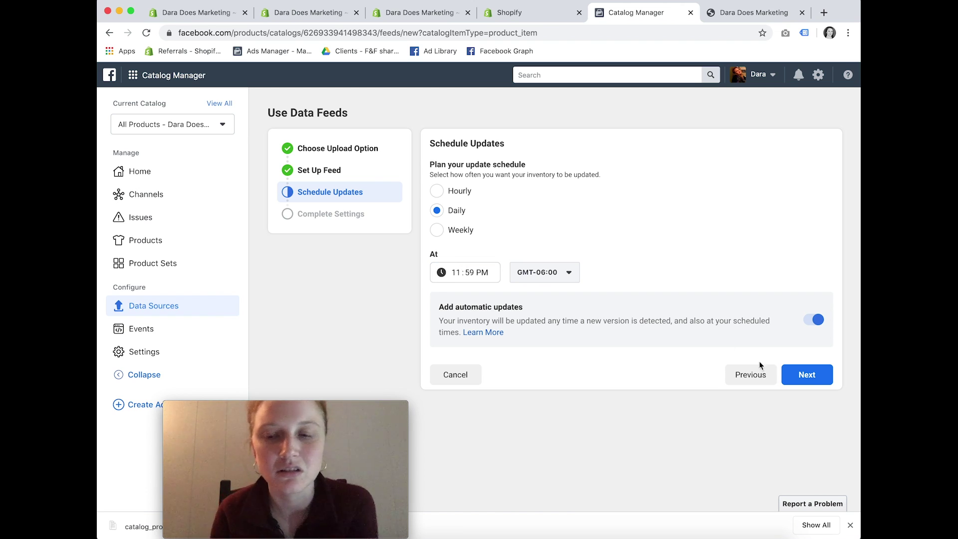
pyautogui.click(820, 379)
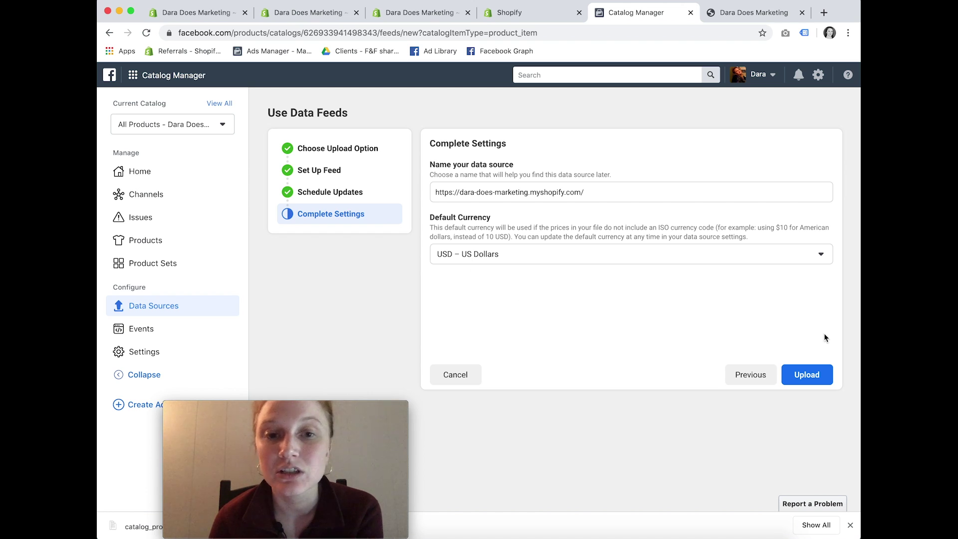
# - Upload the feed with the default name and USD currency, then review its overview: 8 products, 0 rejected
pyautogui.click(814, 378)
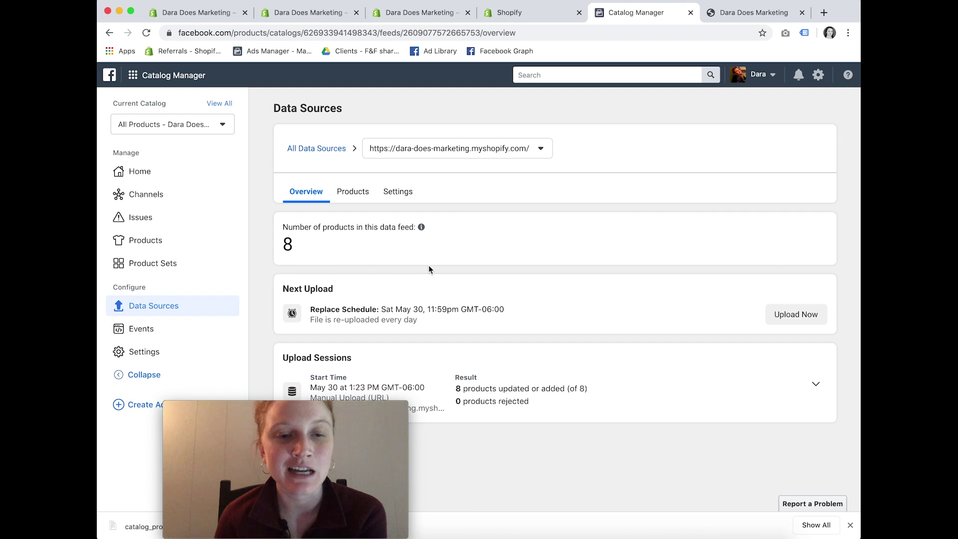
pyautogui.scroll(-1, 429, 265)
pyautogui.scroll(-1, 429, 266)
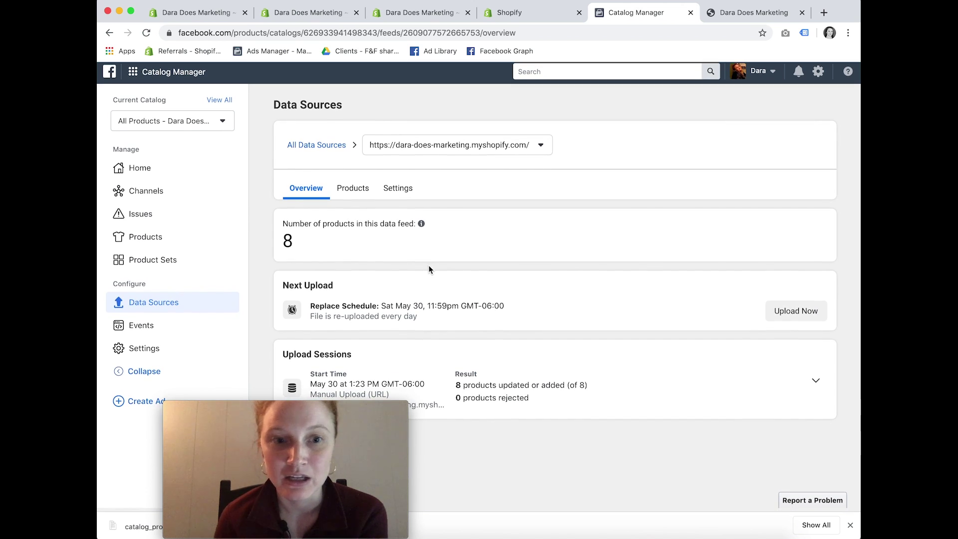
pyautogui.scroll(2, 430, 266)
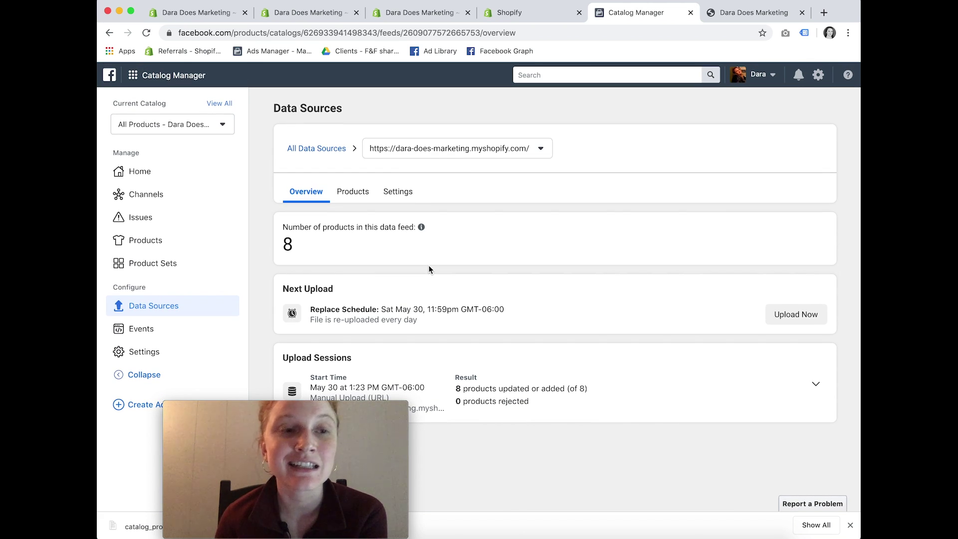
# - Switch to Ads Manager from the business tools menu and start creating a new campaign
pyautogui.click(156, 75)
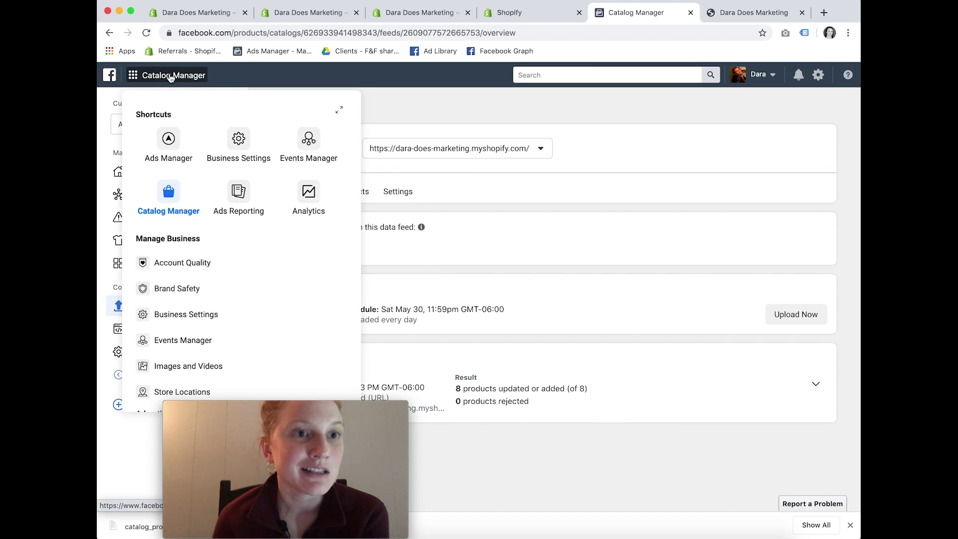
pyautogui.click(179, 163)
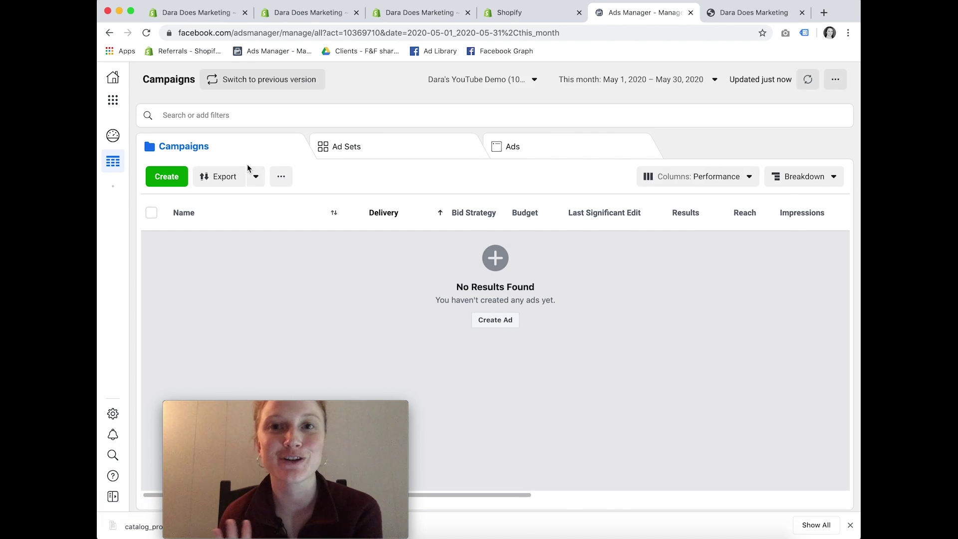
pyautogui.click(178, 178)
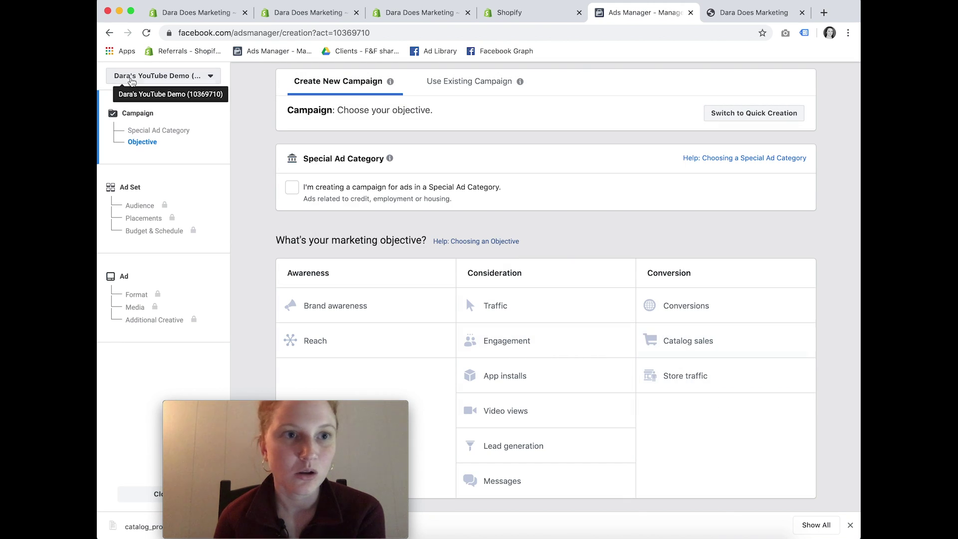
pyautogui.click(109, 32)
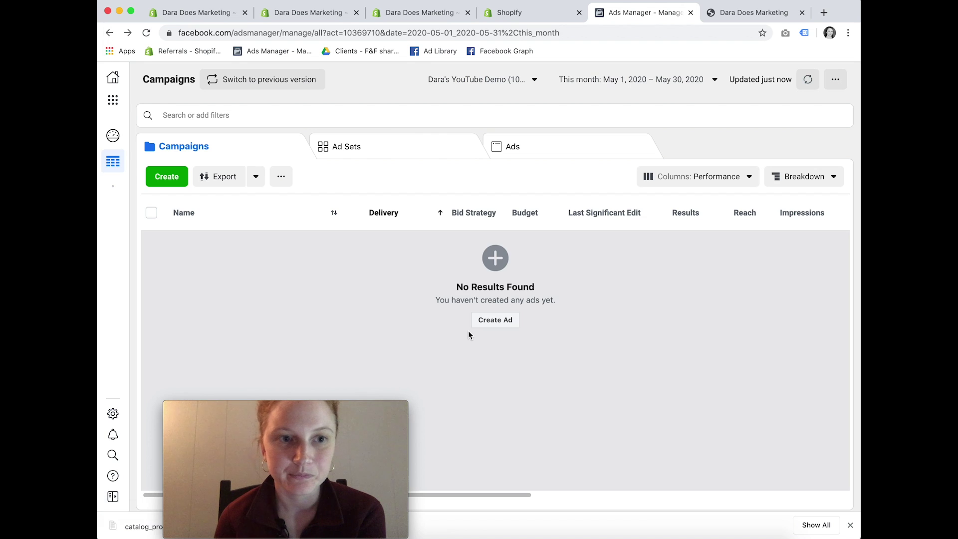
pyautogui.click(179, 182)
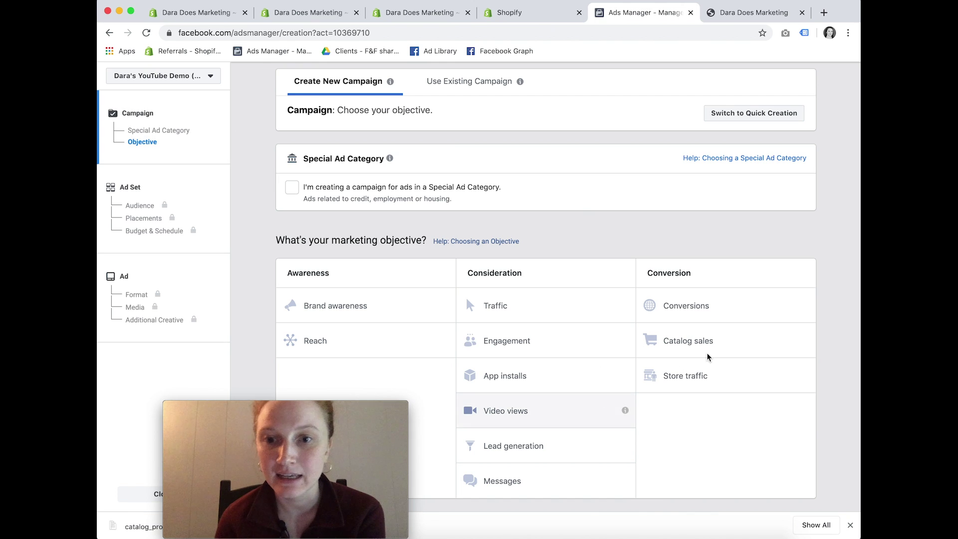
# - Choose Catalog sales as the campaign objective and keep the All Products catalog selected
pyautogui.click(709, 342)
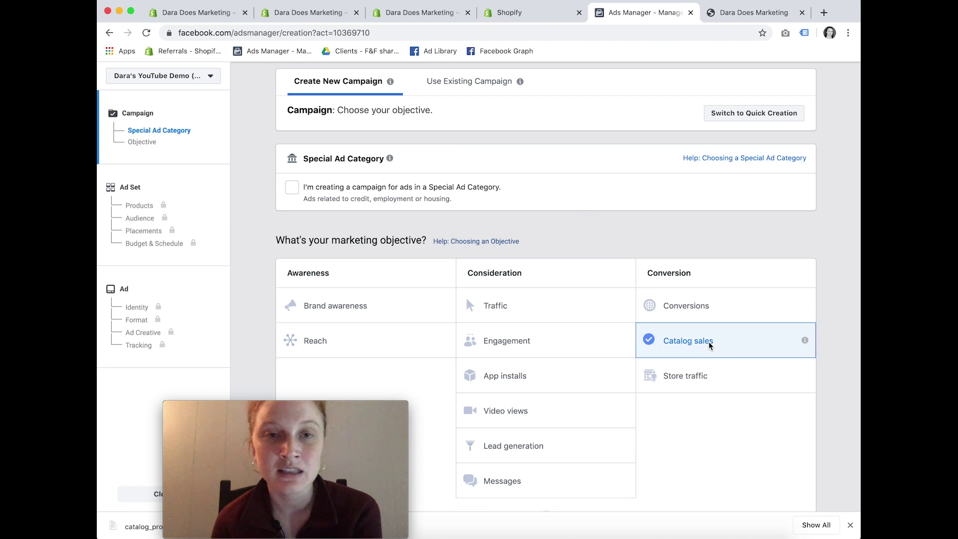
pyautogui.scroll(-6, 709, 344)
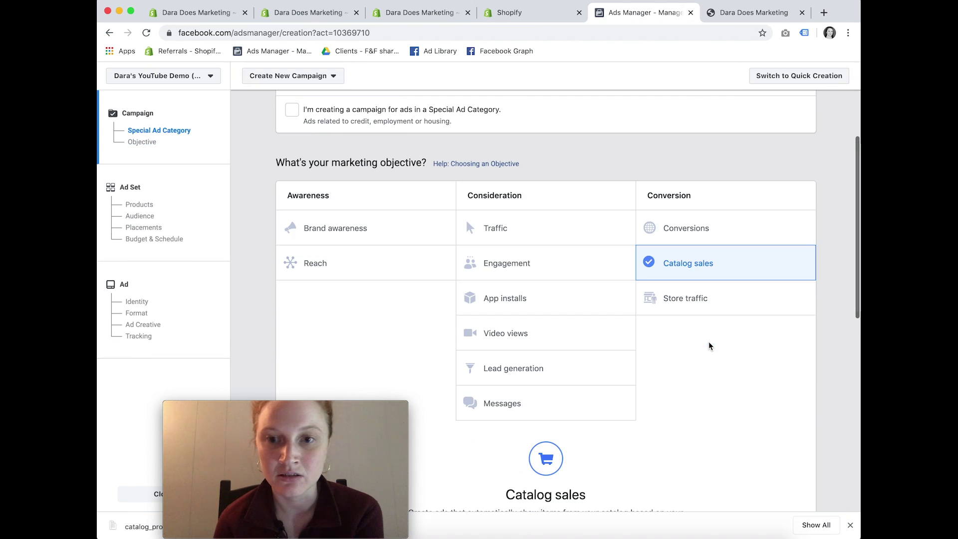
pyautogui.scroll(-4, 708, 342)
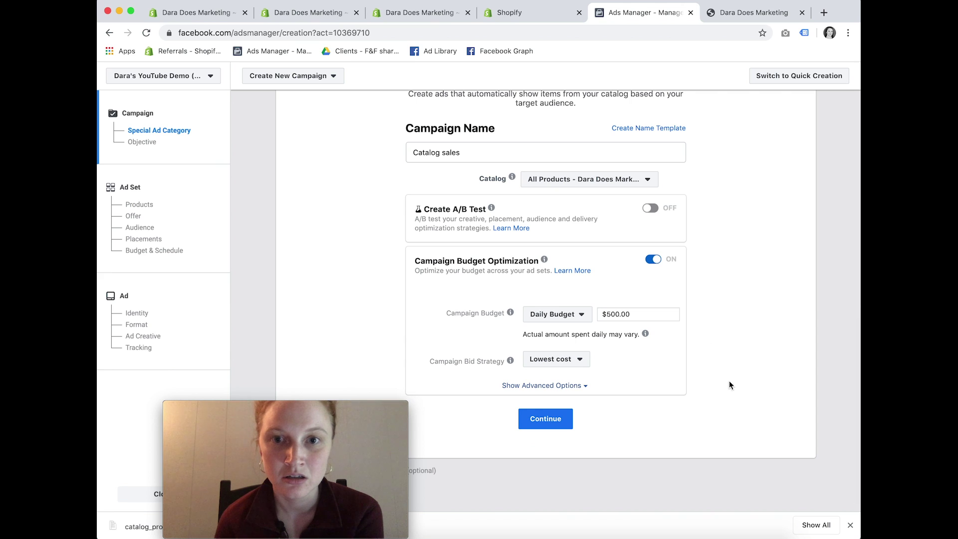
pyautogui.moveTo(513, 178)
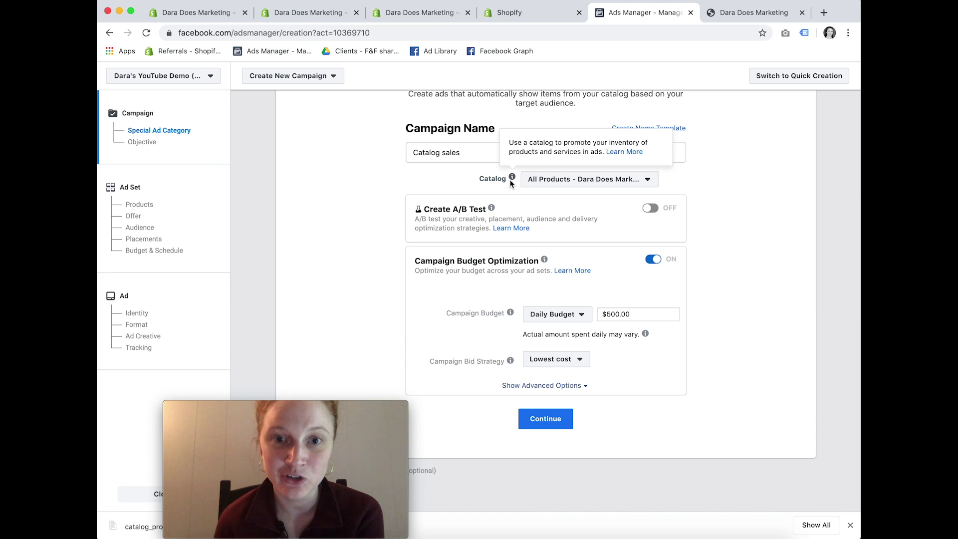
pyautogui.click(546, 181)
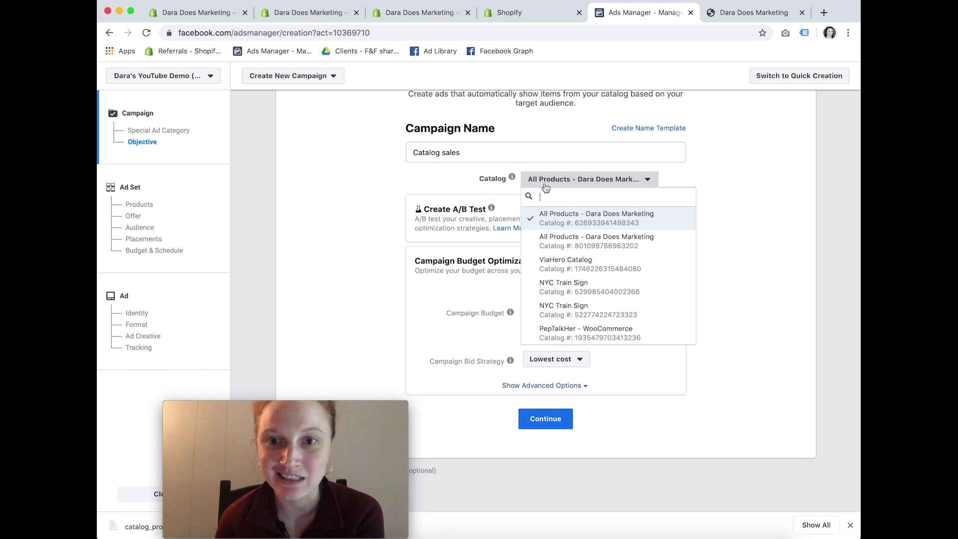
pyautogui.moveTo(585, 220)
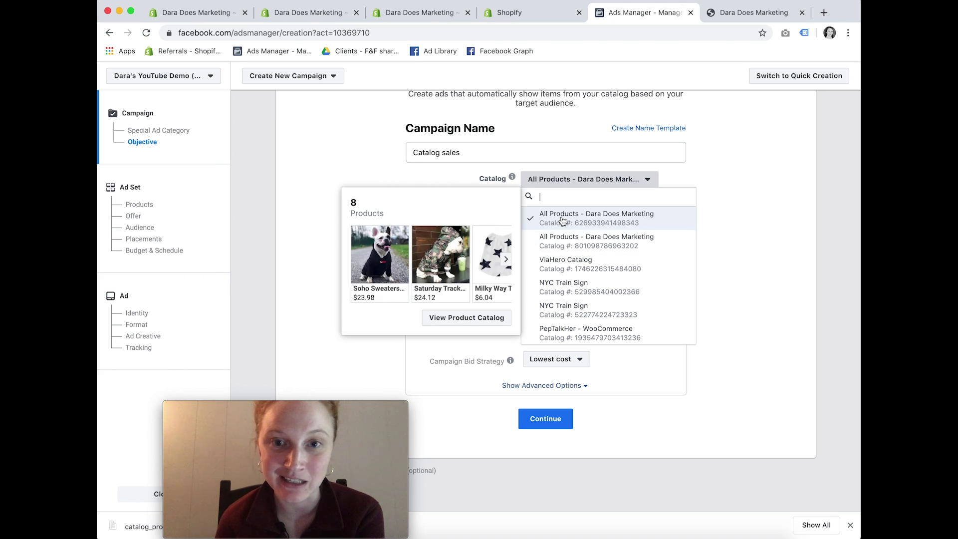
pyautogui.click(562, 218)
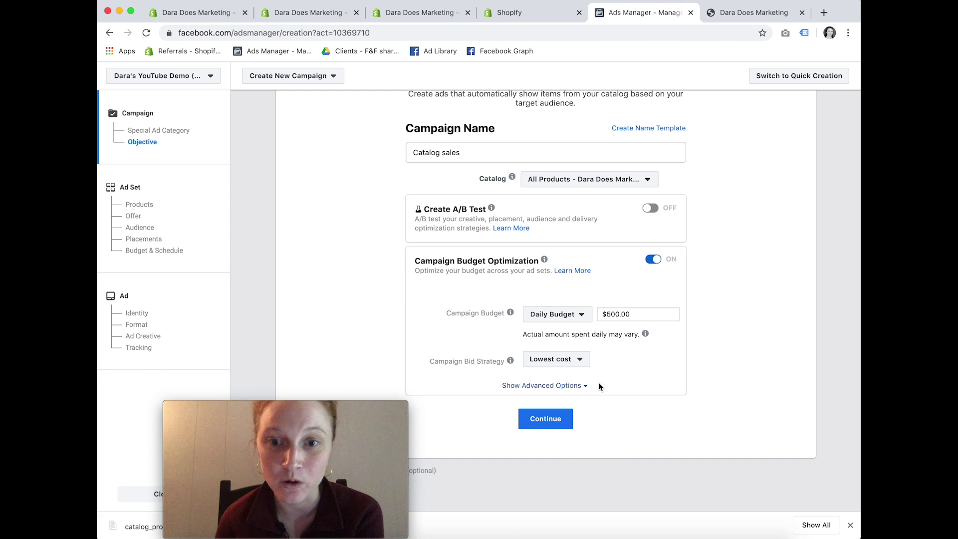
# - Change the daily budget from $500.00 to $5.00 and save the campaign settings
pyautogui.tripleClick(618, 316)
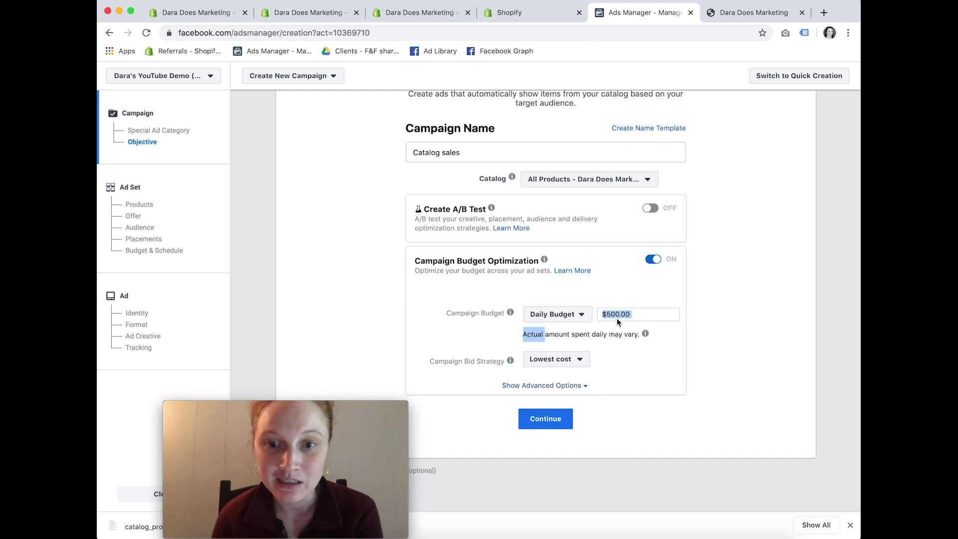
pyautogui.write('5')
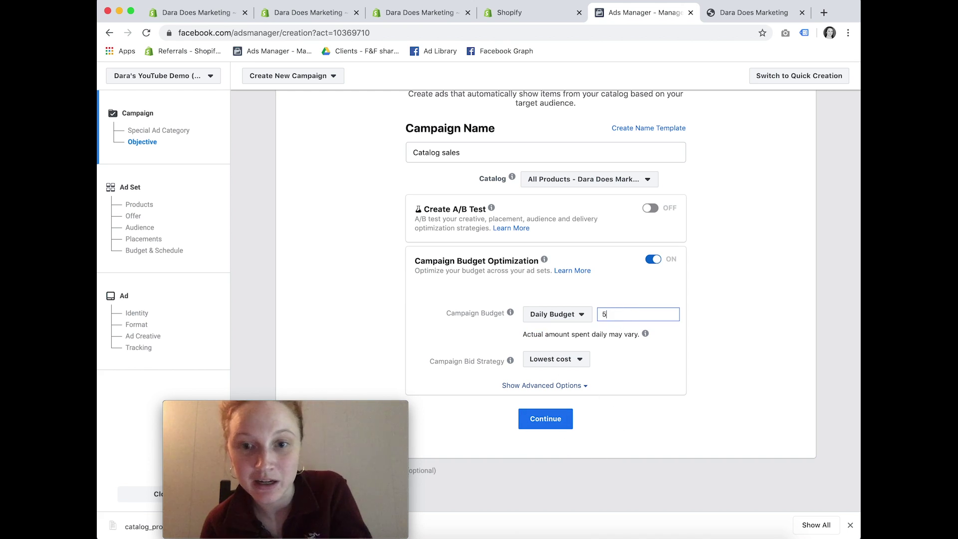
pyautogui.click(524, 416)
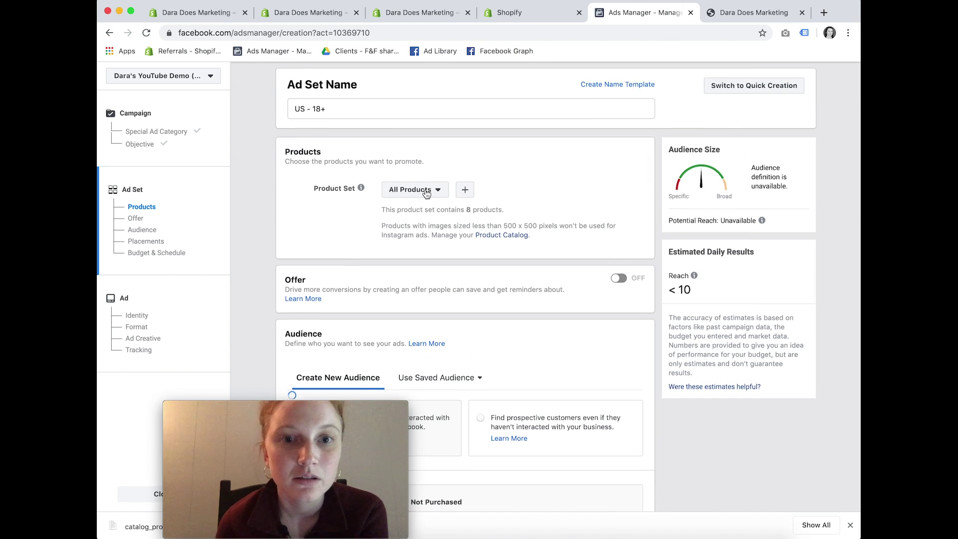
# - Leave the US - 18+ ad set defaults with All Products unchanged and proceed to the ad
pyautogui.scroll(-5, 426, 192)
pyautogui.scroll(-15, 426, 192)
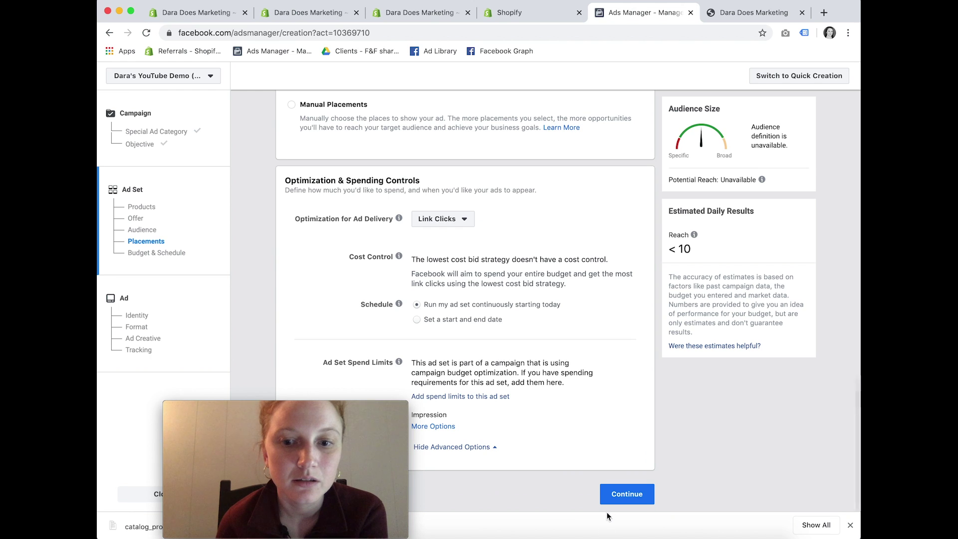
pyautogui.click(617, 494)
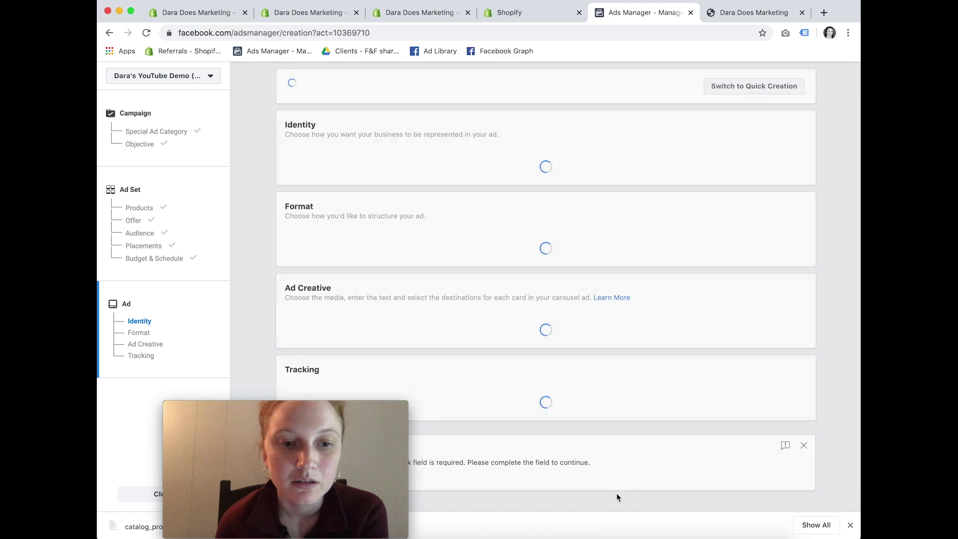